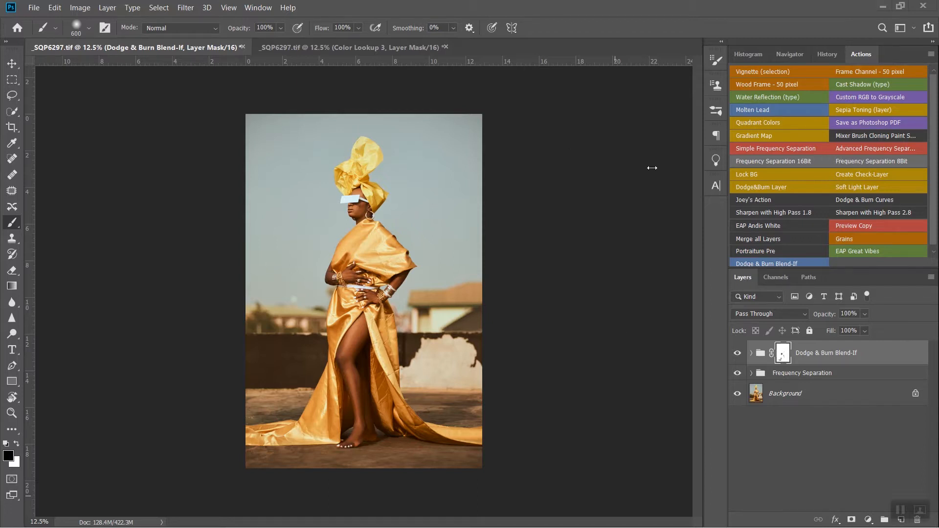
Add a Color Lookup adjustment layer above the Dodge & Burn Blend-If group and browse the Cinematic LUTs Pack 2 files.
left_click(866, 518)
left_click(881, 453)
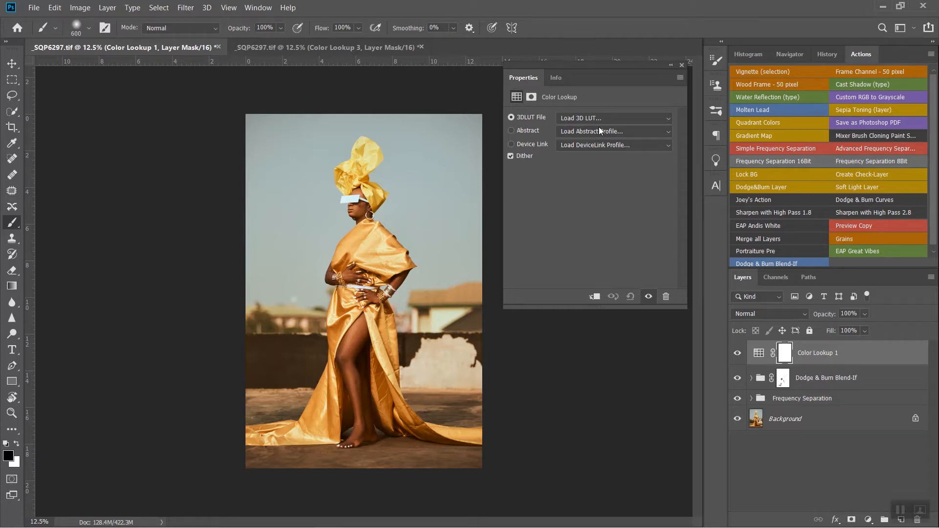
left_click(650, 118)
left_click(395, 99)
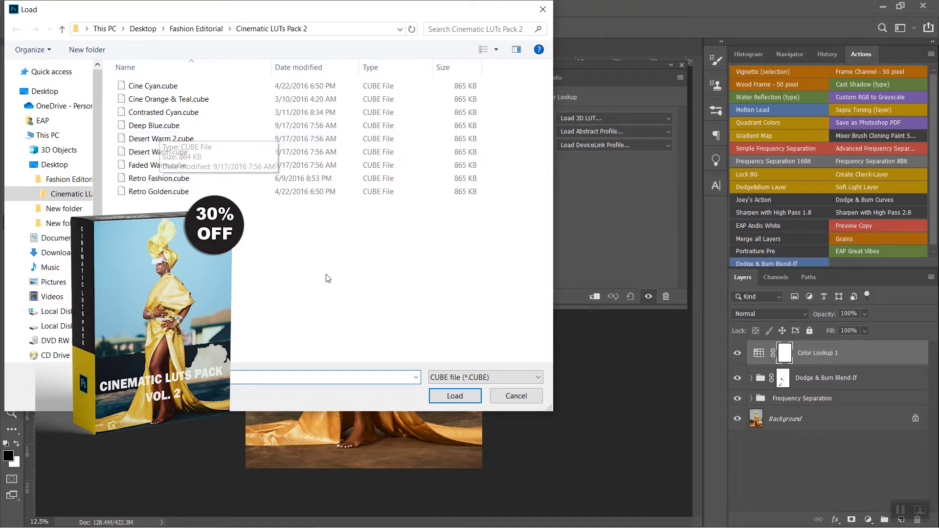
left_click(516, 396)
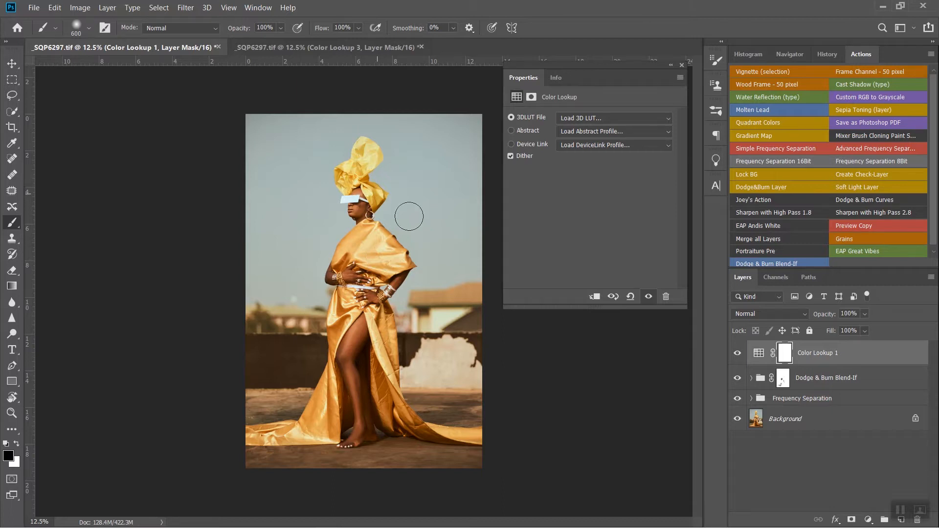
Try the Cine Cyan.cube LUT on the Color Lookup layer.
left_click(614, 121)
left_click(613, 131)
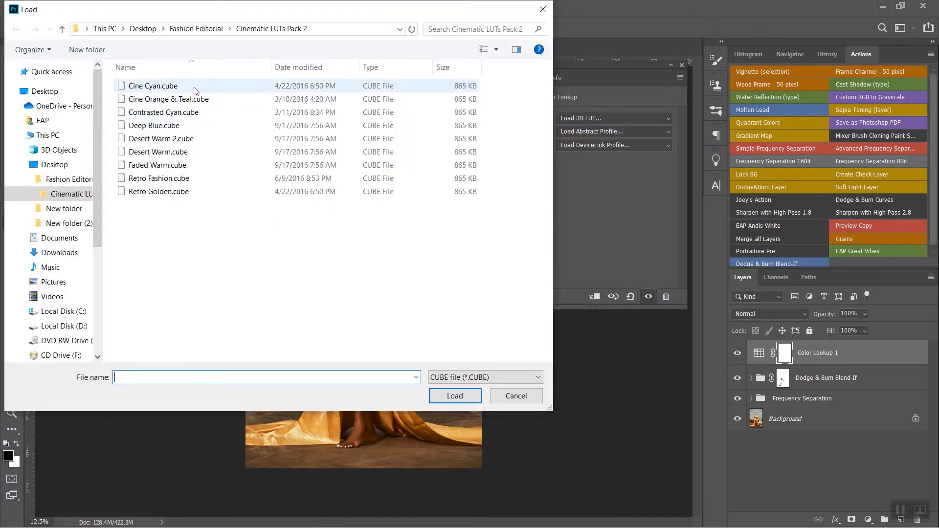
double_click(194, 89)
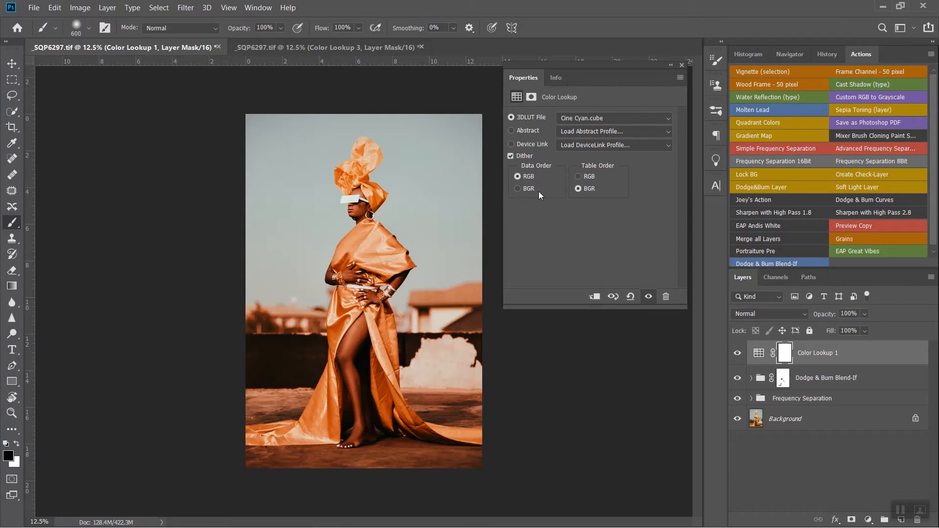
Try the Cine Orange & Teal.cube LUT on the Color Lookup layer.
left_click(587, 121)
left_click(590, 130)
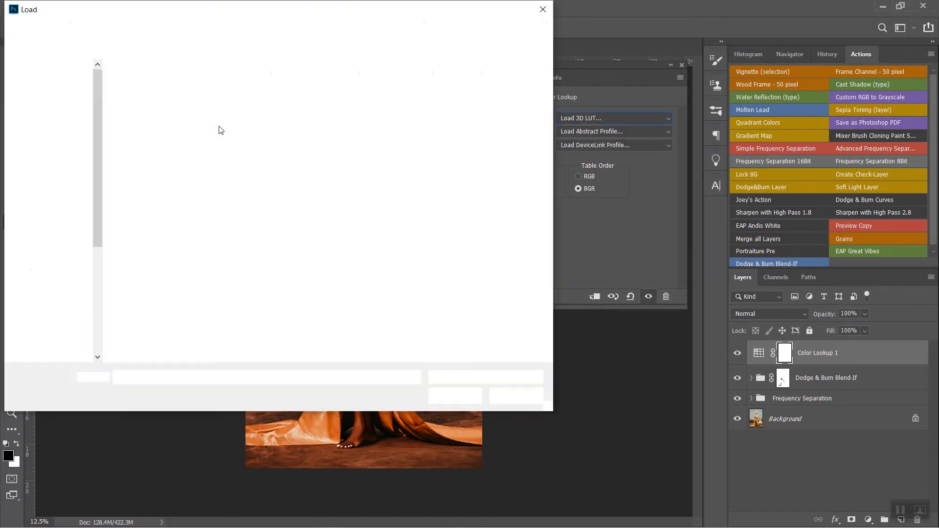
double_click(169, 100)
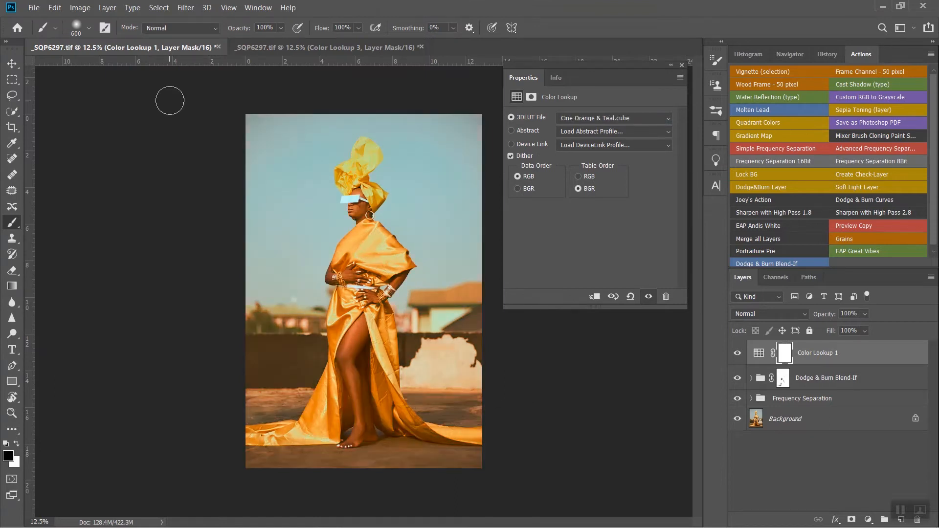
Try the Contrasted Cyan.cube LUT on the Color Lookup layer.
left_click(581, 121)
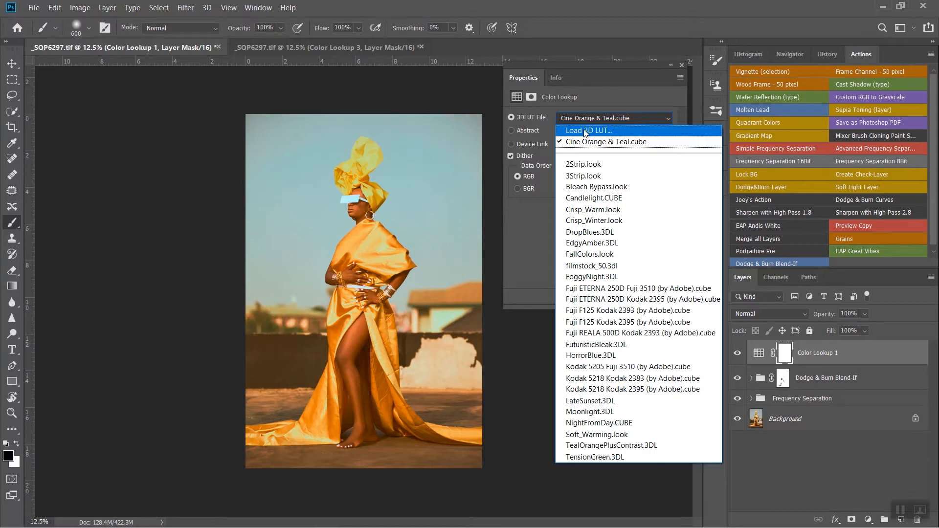
left_click(585, 131)
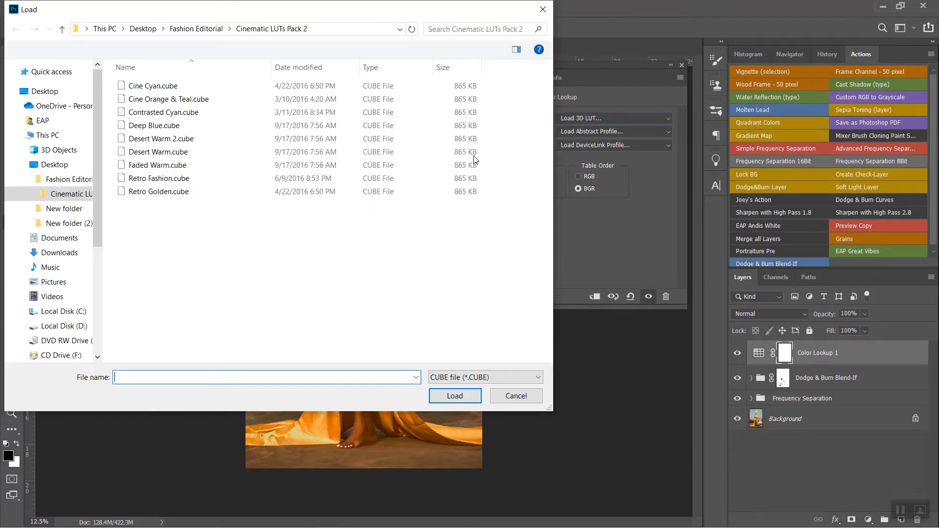
double_click(201, 114)
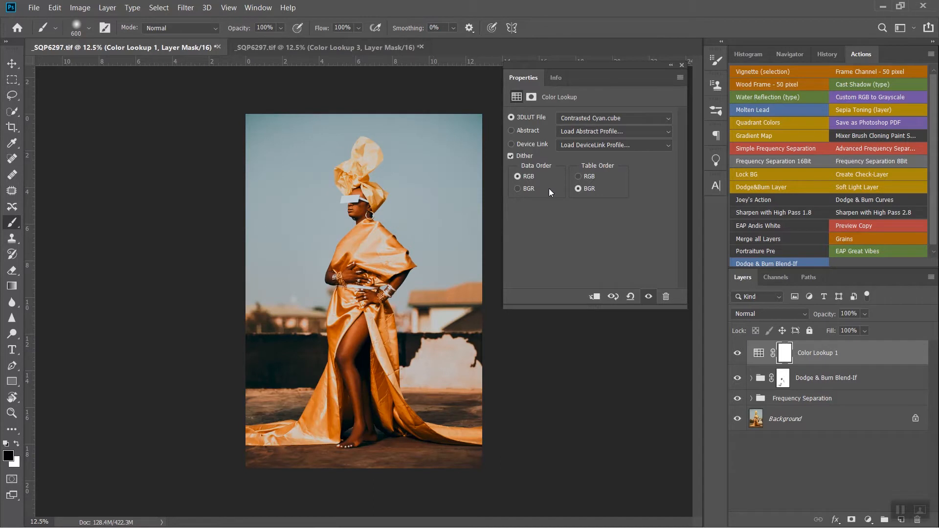
Load the Deep Blue.cube LUT into the Color Lookup layer and inspect the graded image.
left_click(570, 117)
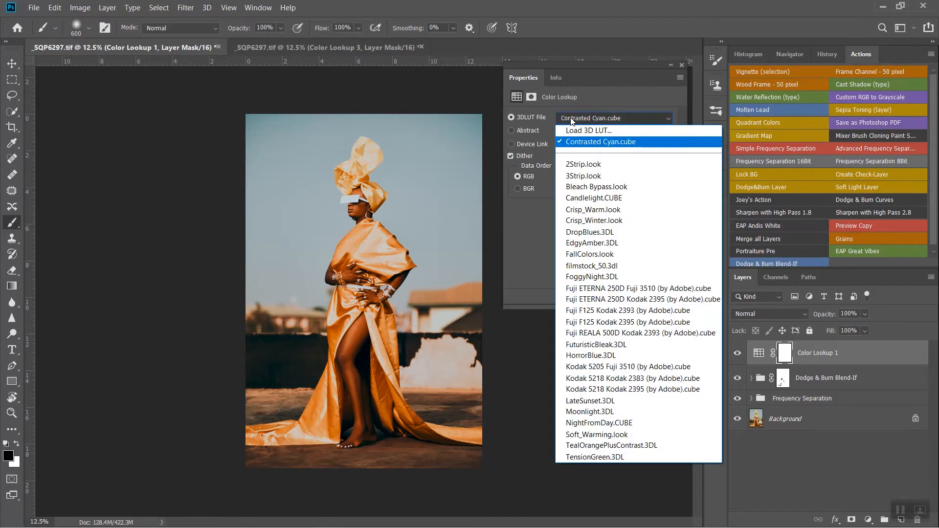
left_click(575, 131)
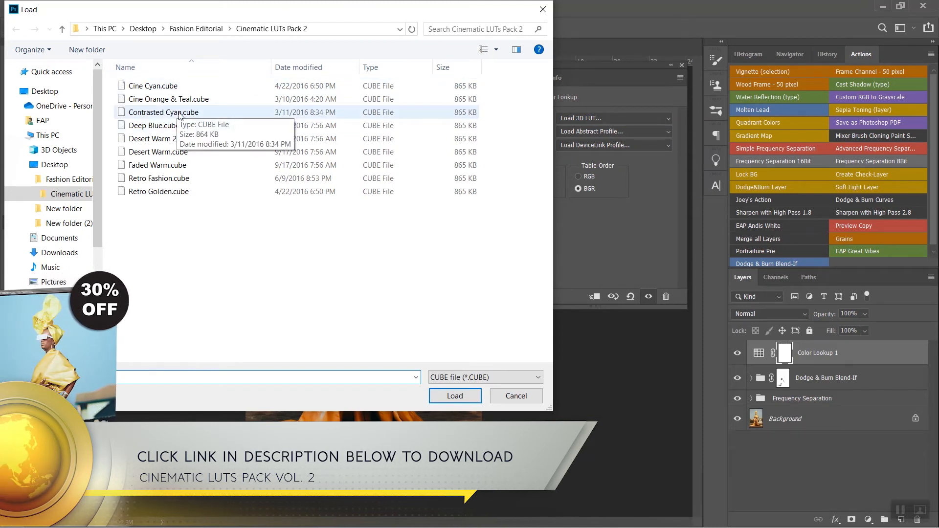
double_click(177, 126)
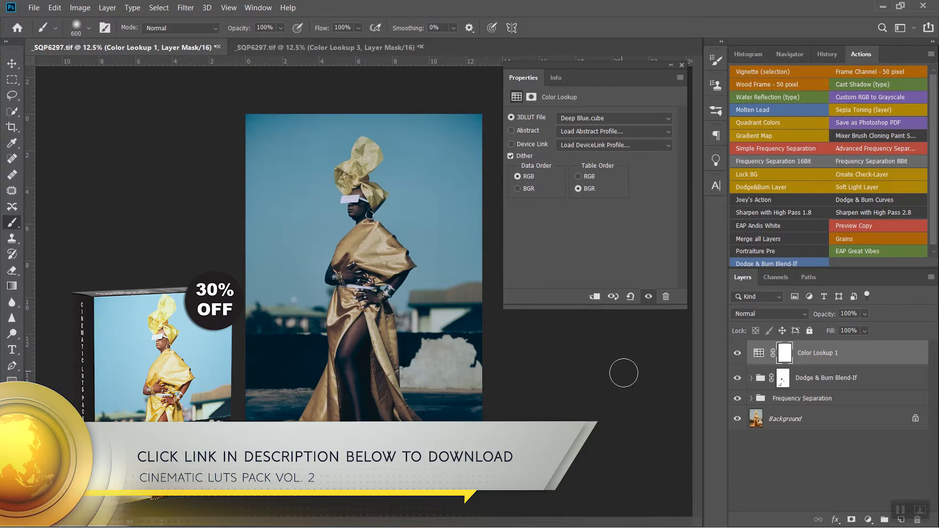
scroll(491, 337, "up", 2)
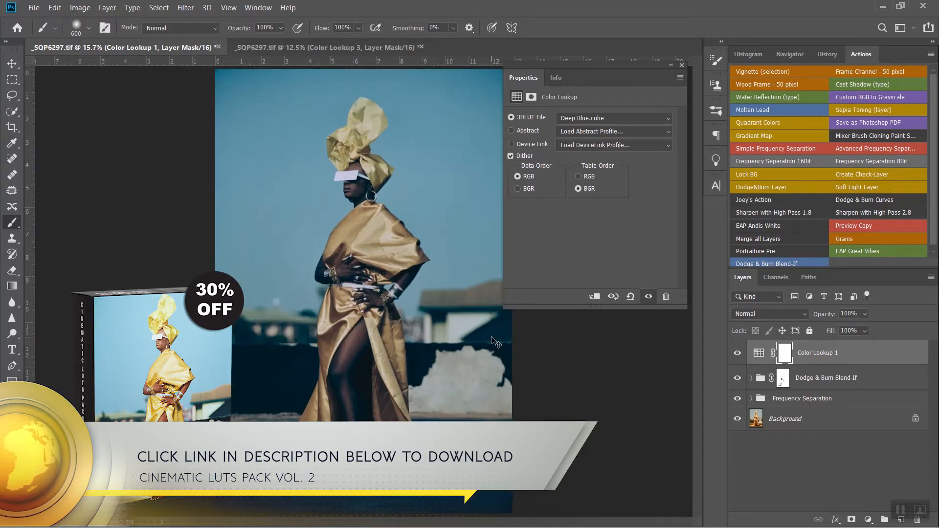
scroll(492, 337, "down", 2)
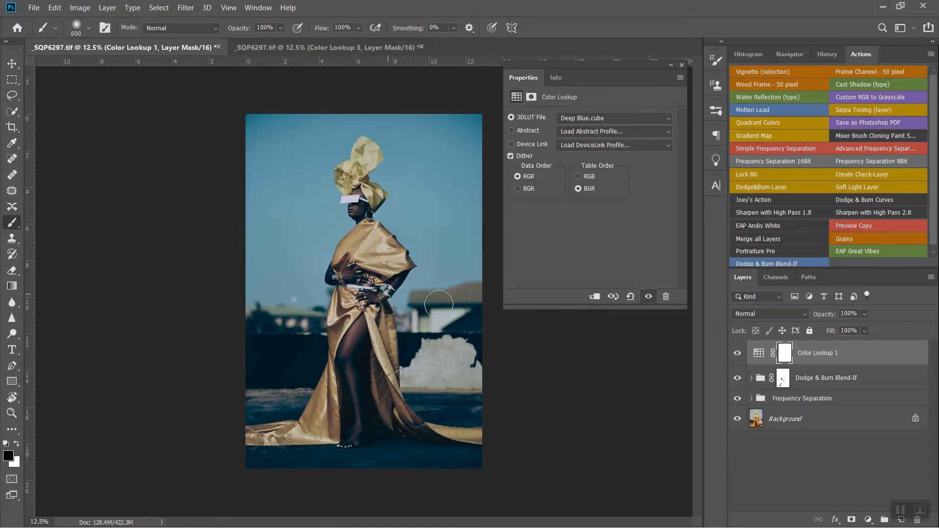
Limit the Color Lookup layer to darker tones by splitting its Blend If underlying-layer white slider to 68 / 179.
right_click(862, 347)
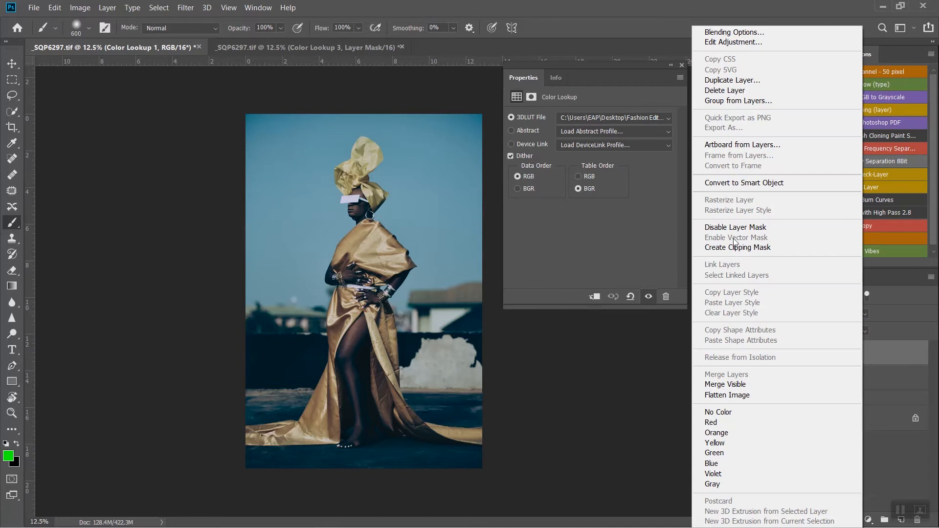
left_click(757, 33)
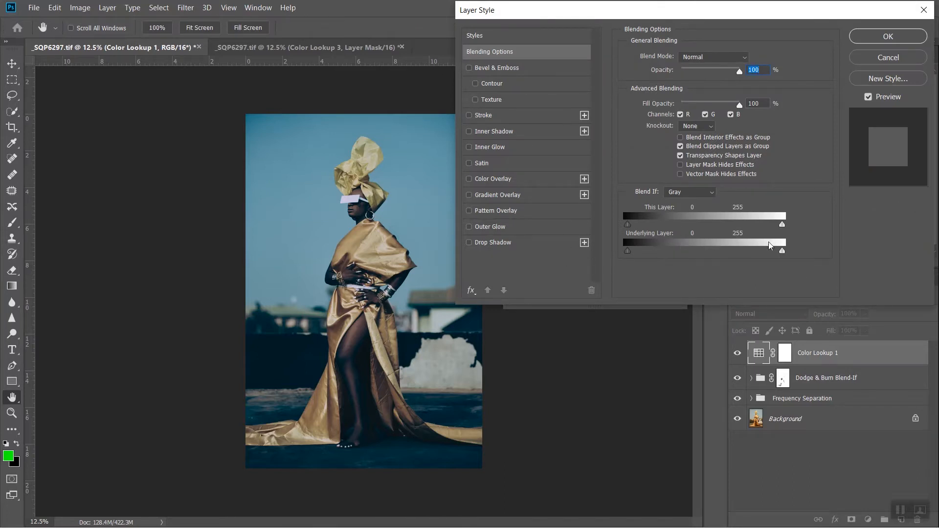
left_click_drag(783, 252, 686, 251)
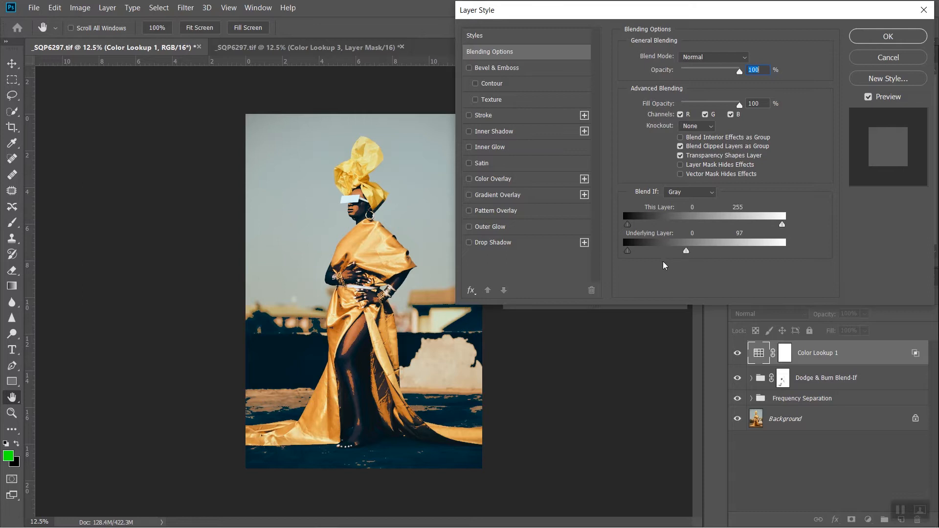
key("alt")
mouse_move(682, 254)
left_mouse_down()
mouse_move(667, 254)
mouse_move(699, 252)
left_mouse_up()
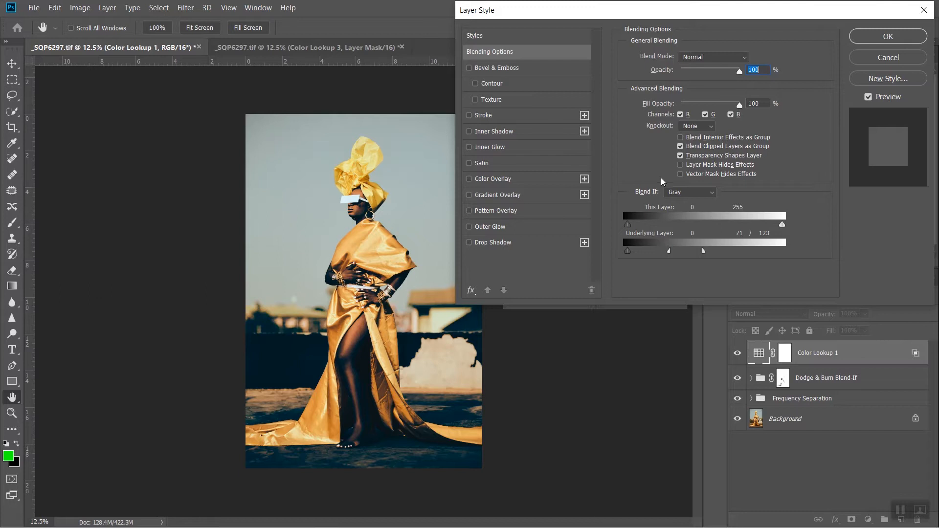
left_click_drag(669, 255, 737, 251)
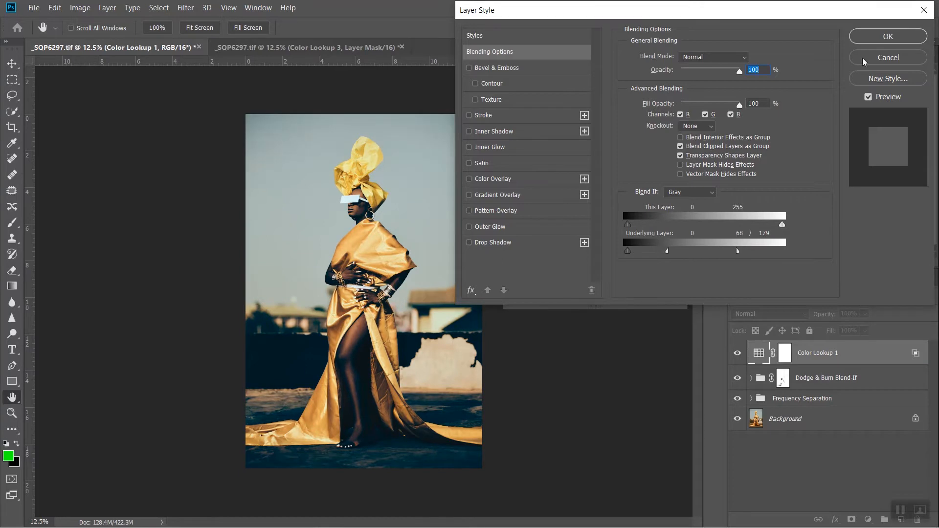
left_click(876, 36)
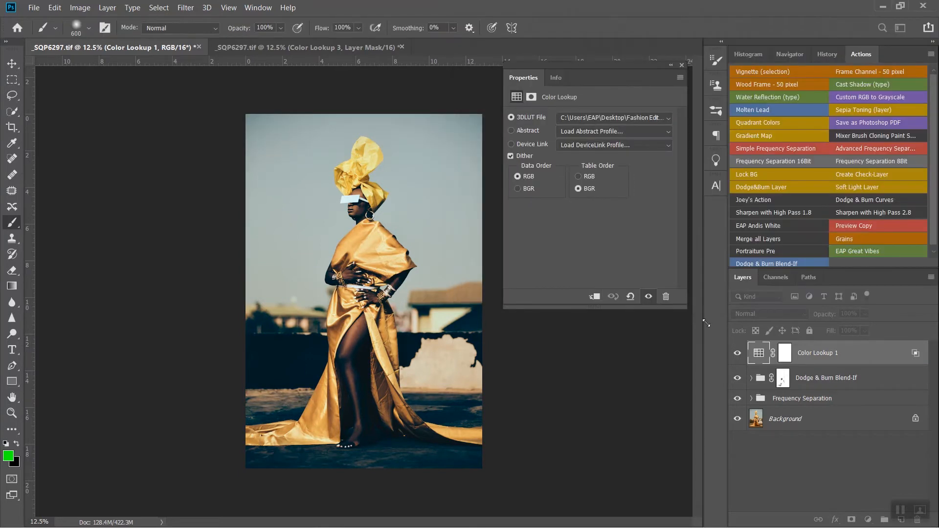
Paint black on the Color Lookup mask over the model's head, arms and upper body with a 900 px brush.
left_click(783, 354)
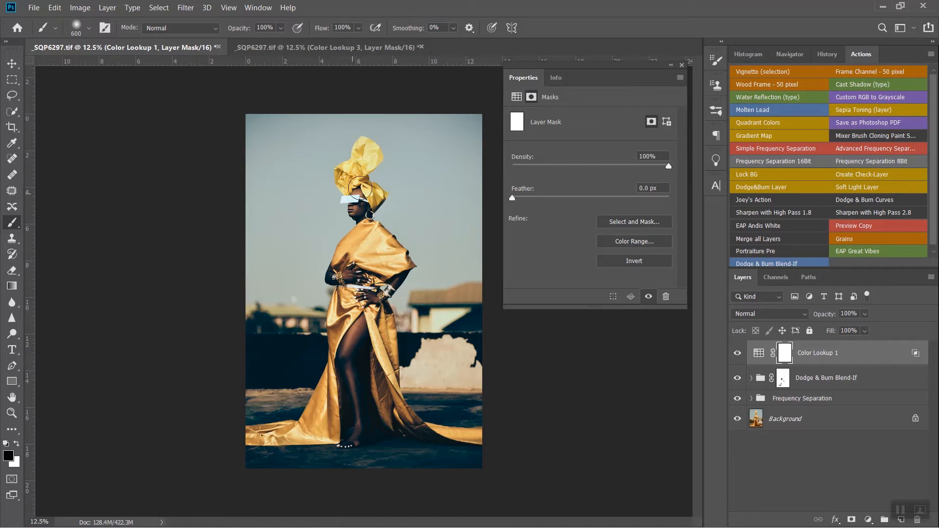
key("bracketright")
key("bracketright")
key("bracketright")
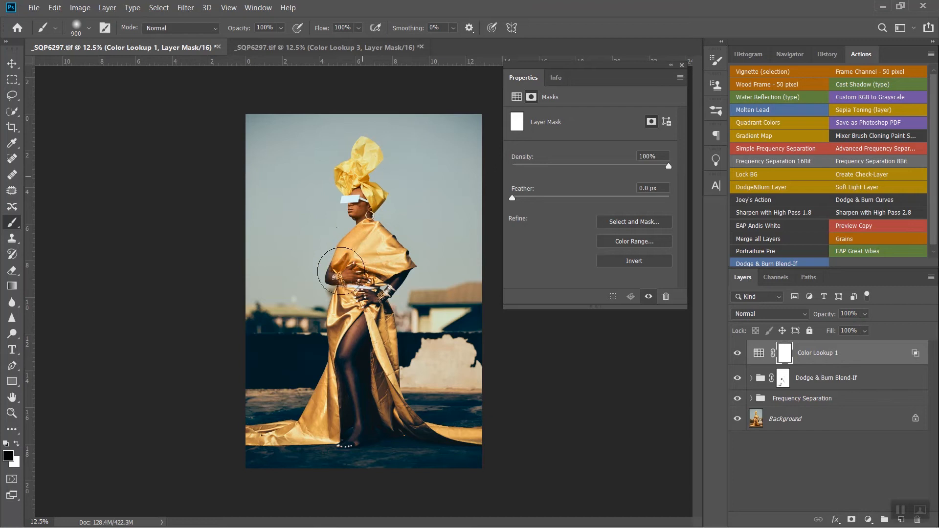
mouse_move(361, 272)
left_mouse_down()
mouse_move(371, 249)
mouse_move(407, 252)
mouse_move(365, 258)
mouse_move(391, 268)
mouse_move(391, 287)
left_mouse_up()
key("bracketleft")
key("bracketleft")
key("bracketleft")
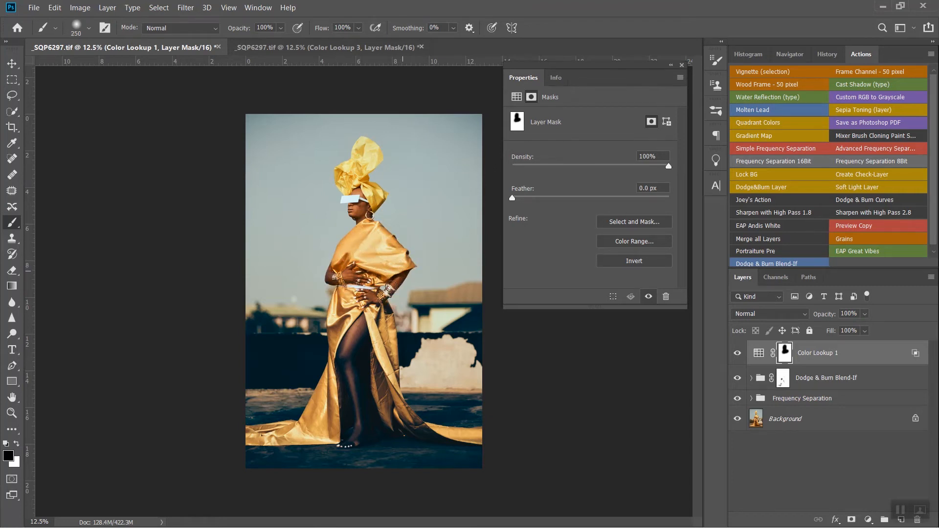
Mask the colour grade off the model's leg and golden skirt using a black 600 px brush.
key("bracketright")
key("bracketright")
key("bracketright")
key("bracketright")
mouse_move(352, 284)
left_mouse_down()
mouse_move(342, 317)
mouse_move(343, 378)
mouse_move(317, 414)
mouse_move(338, 402)
mouse_move(333, 432)
mouse_move(252, 435)
left_mouse_up()
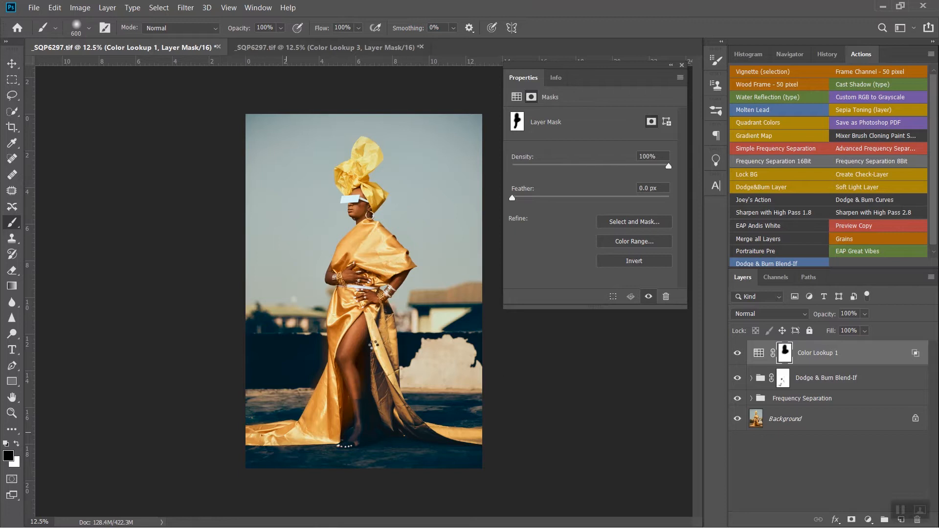
Mask the grade off the dress's trailing hem with a 400 px brush and off the feet with a 250 px brush.
key("bracketleft")
key("bracketleft")
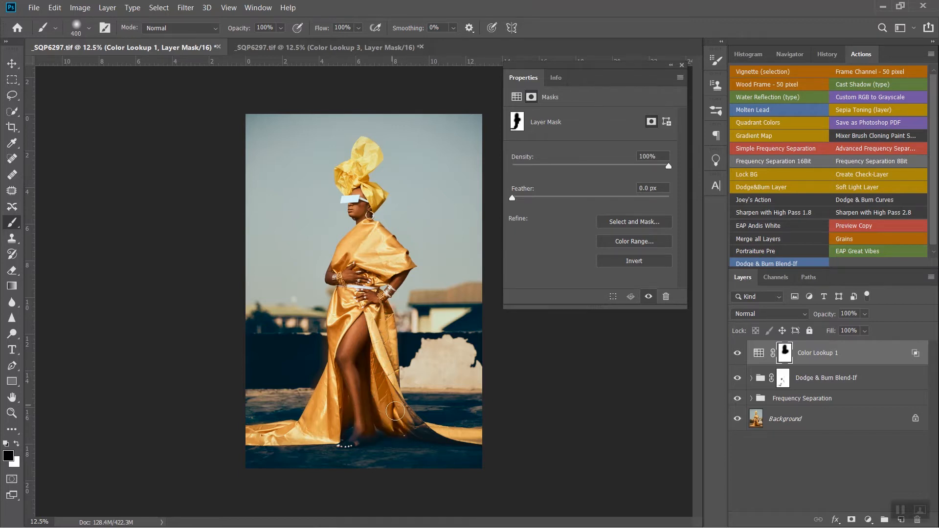
mouse_move(396, 419)
left_mouse_down()
mouse_move(431, 438)
mouse_move(477, 441)
mouse_move(454, 447)
left_mouse_up()
key("bracketleft")
key("bracketleft")
mouse_move(362, 416)
left_mouse_down()
mouse_move(341, 446)
mouse_move(371, 432)
left_mouse_up()
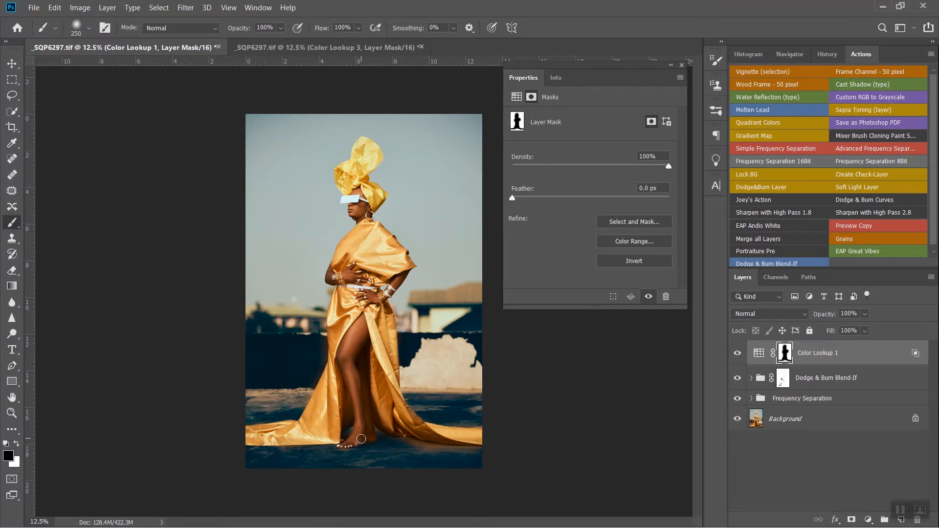
Paint white on the mask with a 200 px brush to restore the blue grade on the ground below the dress train.
key("z")
left_click_drag(434, 458, 465, 441)
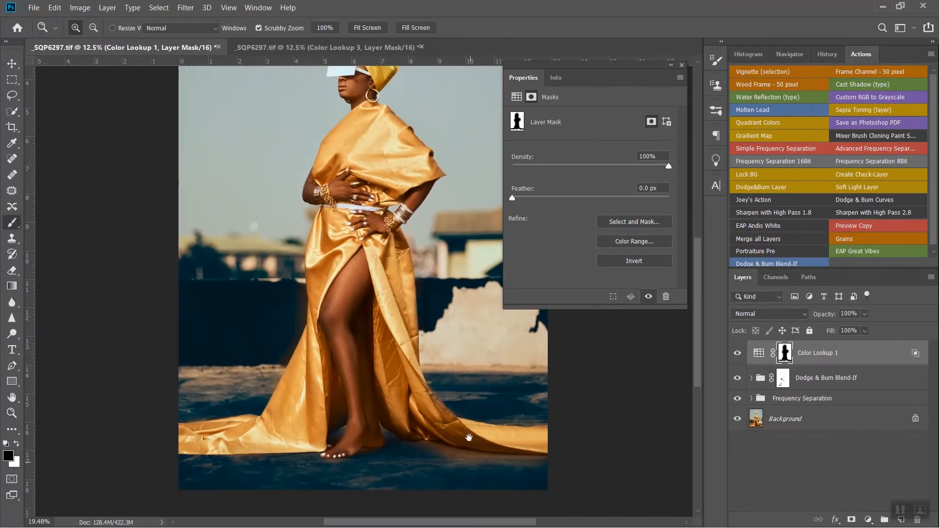
left_click(17, 442)
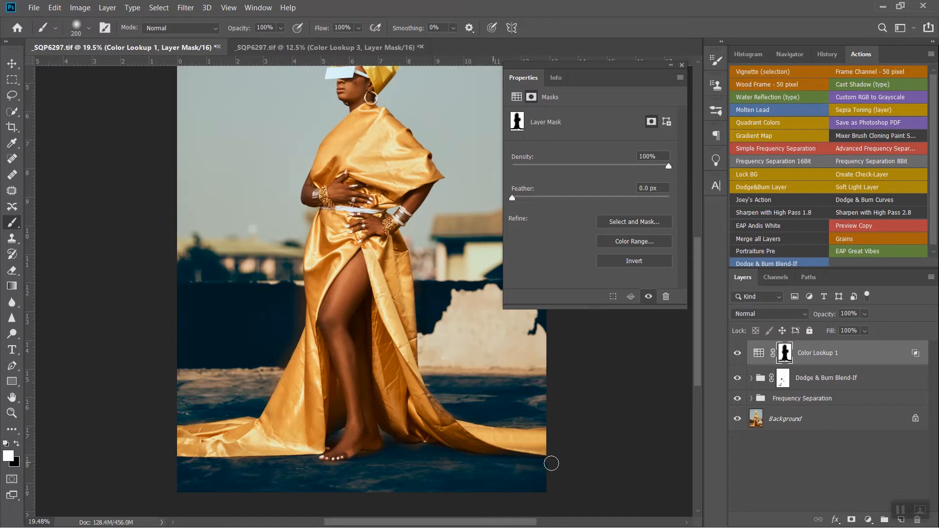
mouse_move(479, 473)
left_mouse_down()
mouse_move(424, 449)
mouse_move(526, 465)
left_mouse_up()
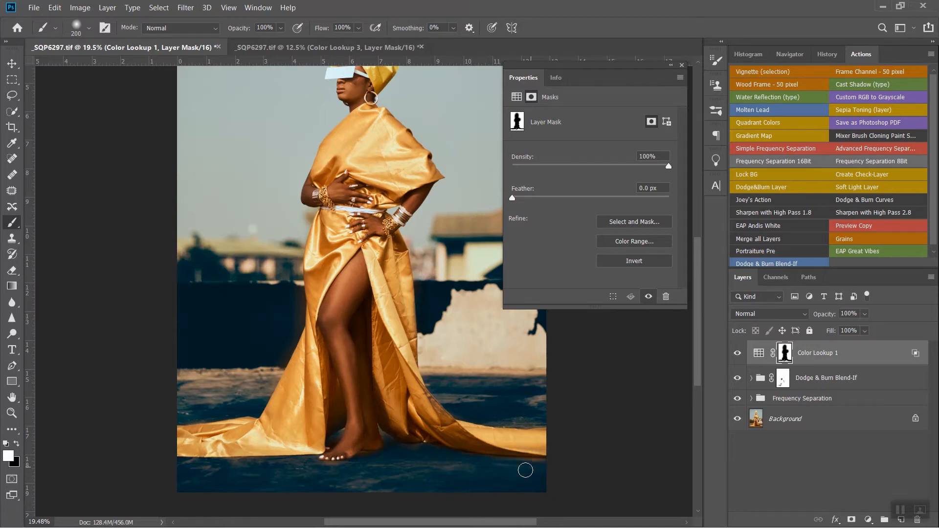
key("bracketleft")
key("bracketleft")
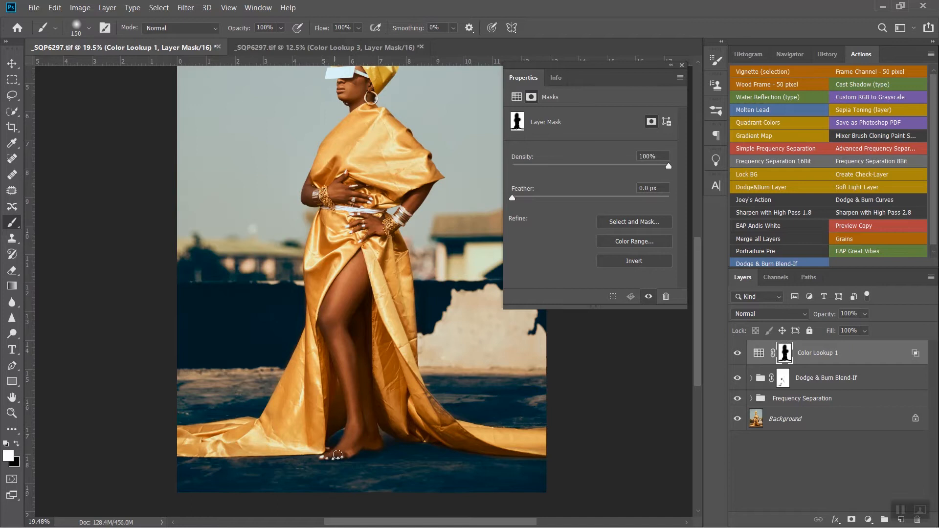
Switch the mask brush back to black, enlarge it to 1000 px and paint over the model's waist and thigh.
key("x")
key("x")
key("x")
key("bracketleft")
key("bracketright")
key("bracketright")
key("bracketright")
key("bracketright")
key("bracketright")
key("bracketright")
key("bracketright")
key("bracketright")
key("bracketright")
key("bracketright")
key("bracketright")
key("bracketright")
key("bracketright")
key("bracketright")
mouse_move(330, 249)
left_mouse_down()
mouse_move(355, 242)
mouse_move(358, 314)
left_mouse_up()
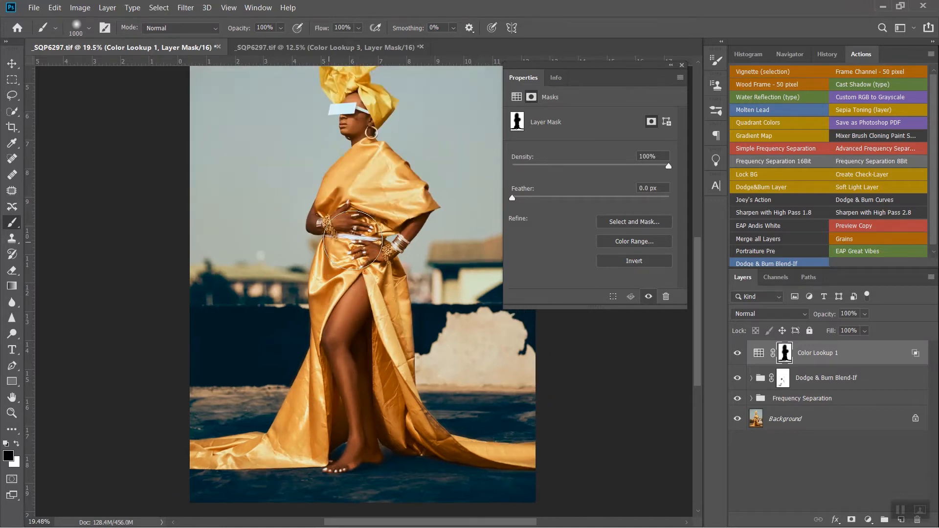
Hide the Color Lookup layer to compare the whole photo without the grade.
key("ctrl+minus")
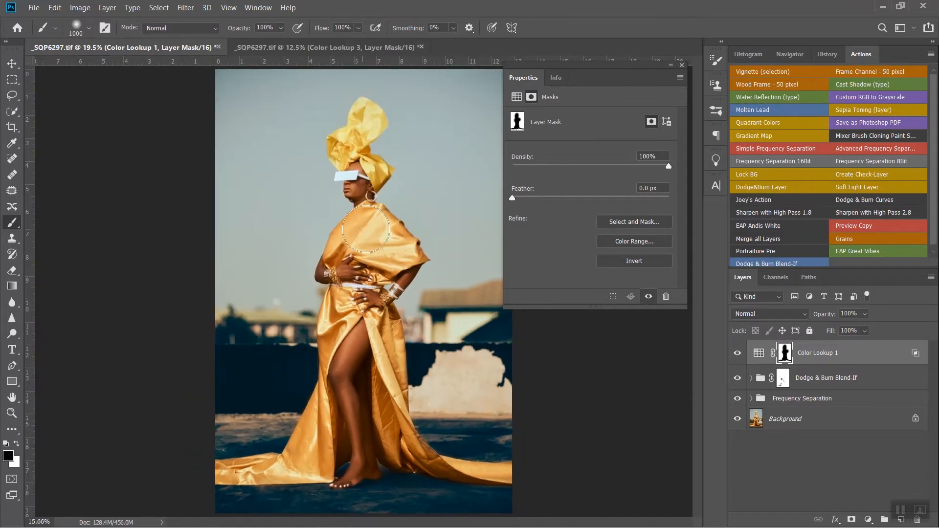
key("ctrl+minus")
key("bracketright")
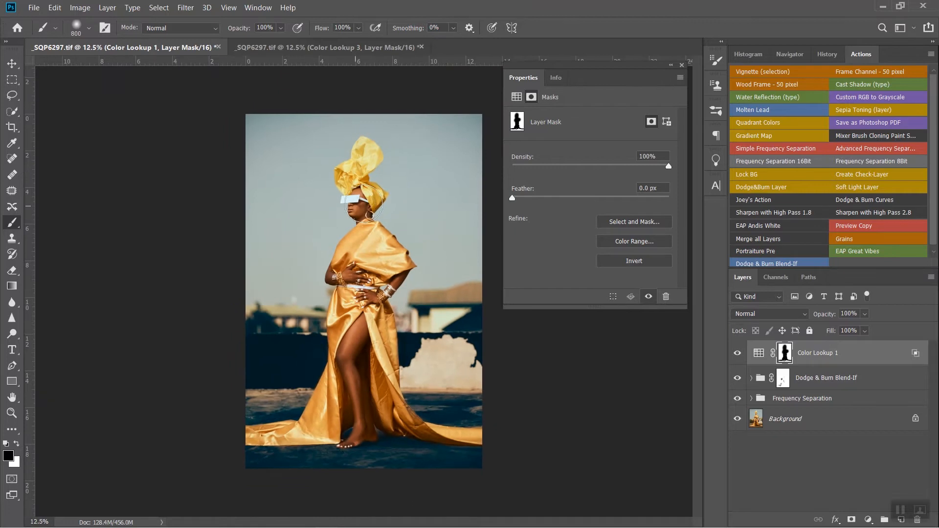
key("bracketright")
left_click(738, 353)
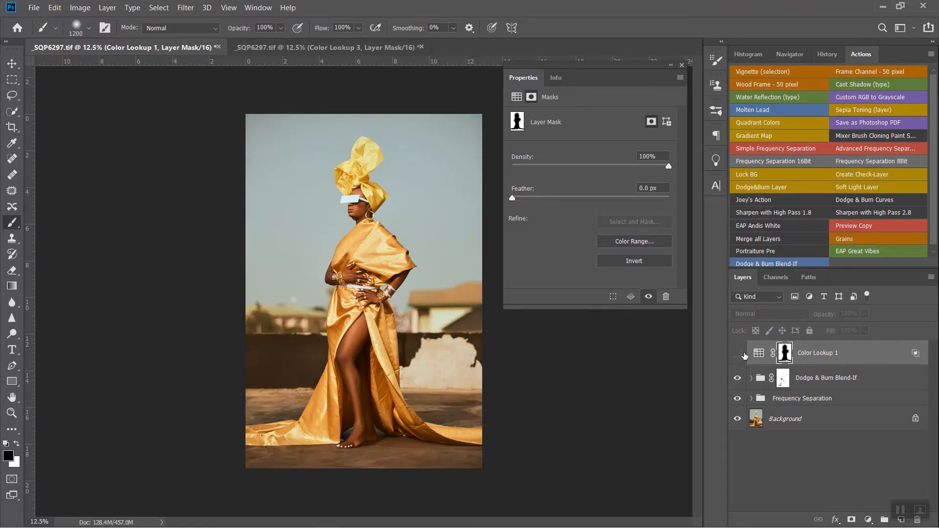
Show the Color Lookup 1 layer again, lower its opacity to 60% and compare the photo with and without it.
left_click(737, 353)
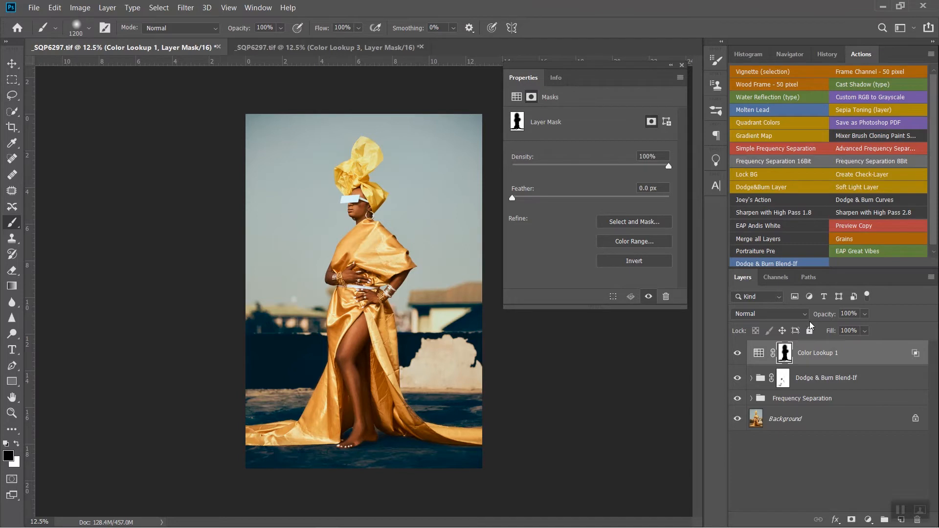
left_click_drag(825, 319, 814, 318)
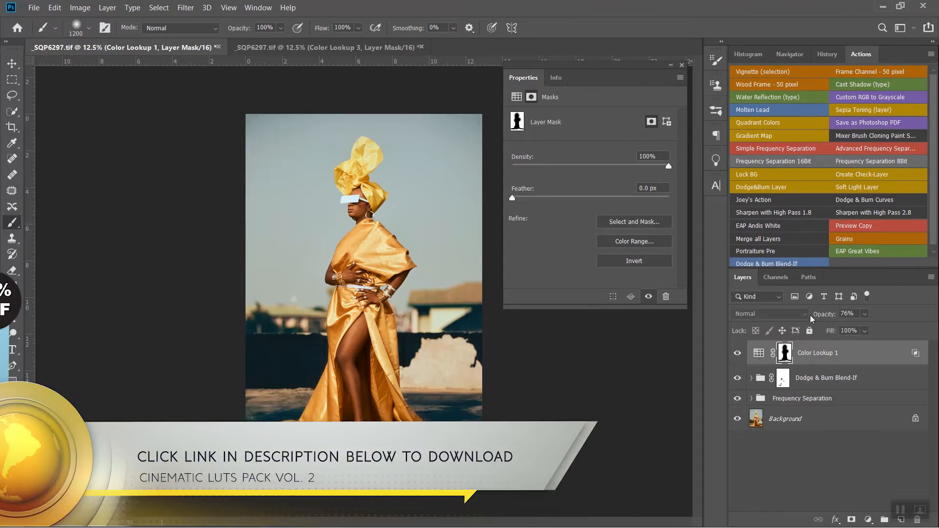
left_click_drag(825, 316, 825, 315)
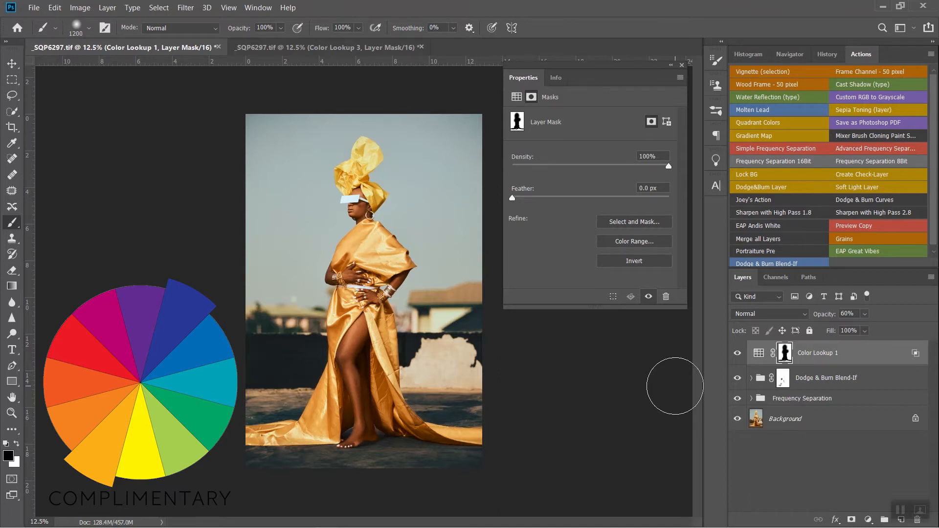
left_click(737, 353)
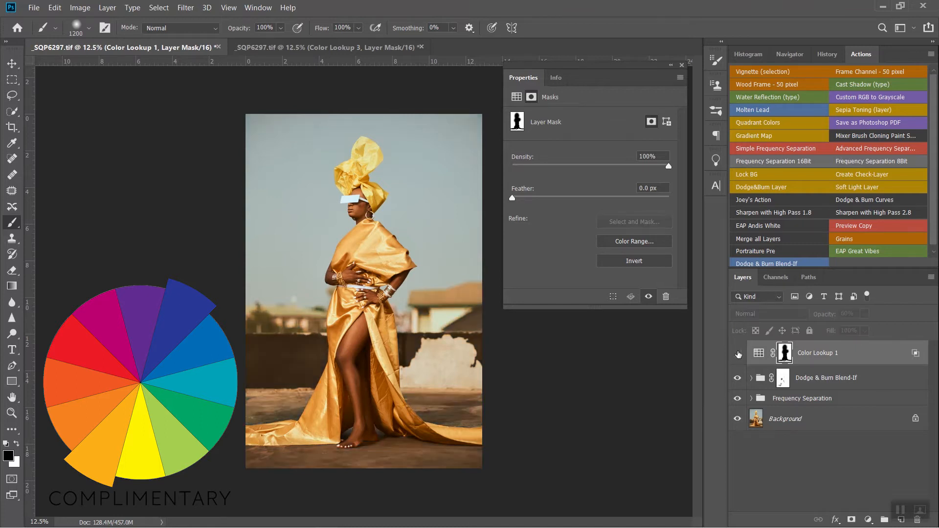
left_click(737, 353)
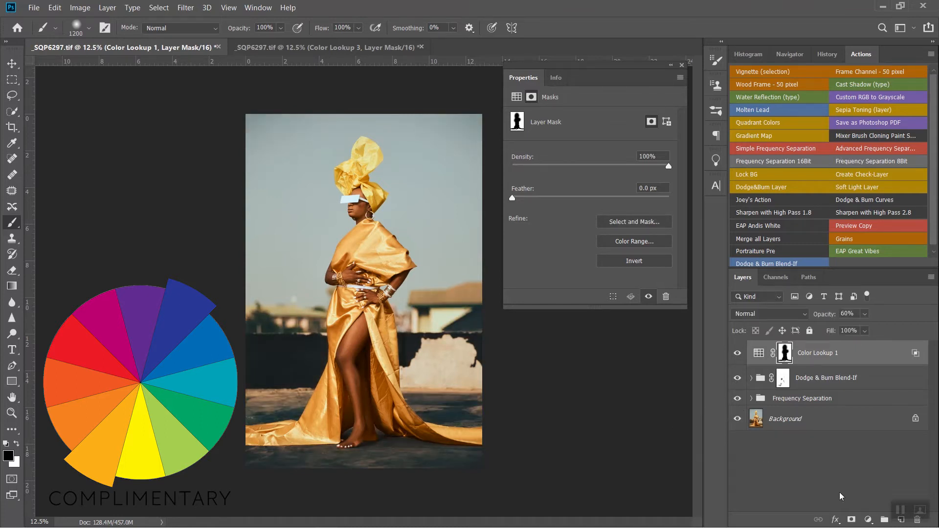
Add a second Color Lookup adjustment layer above the first and load Cine Cyan.cube as its 3D LUT.
left_click(868, 519)
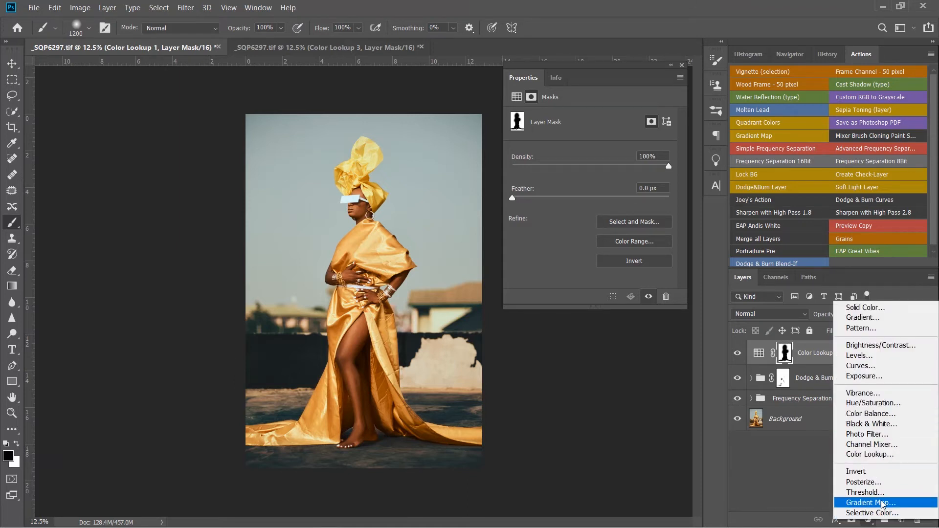
left_click(873, 453)
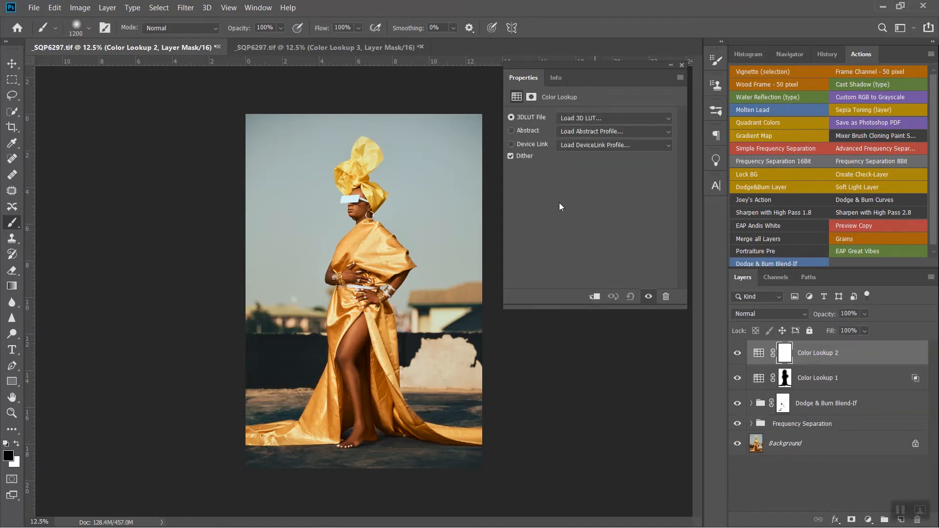
left_click(619, 120)
left_click(580, 118)
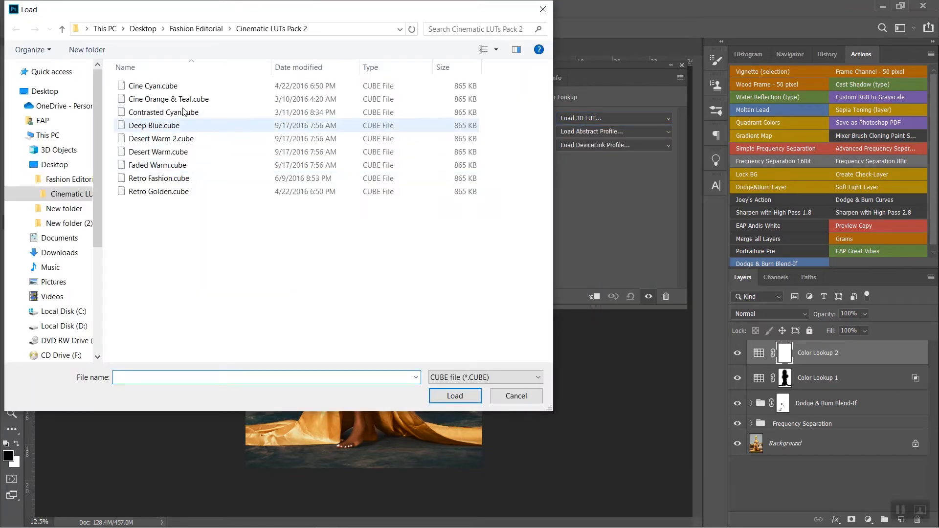
left_click(195, 91)
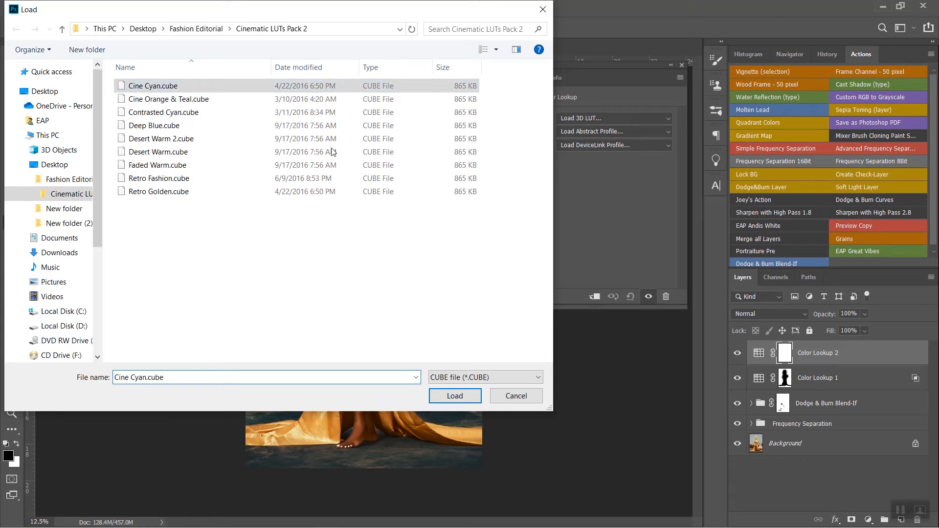
left_click(452, 395)
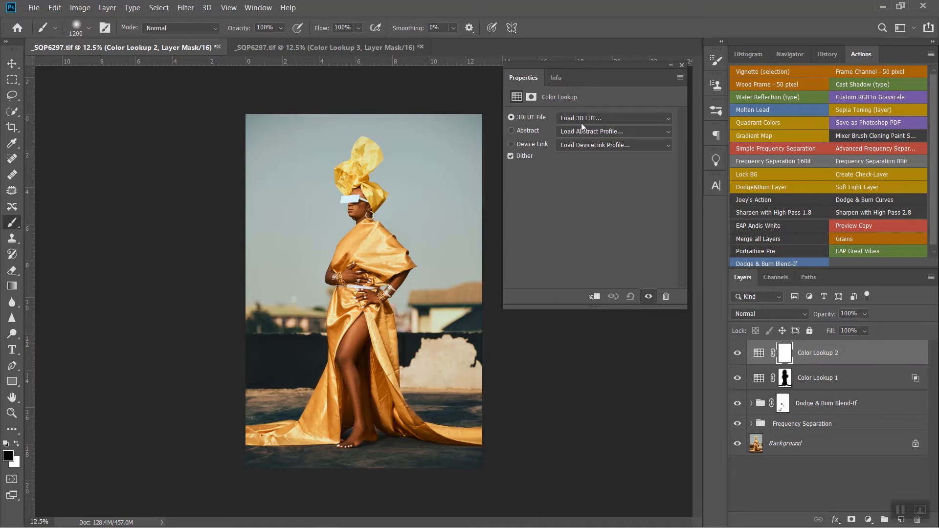
Replace the new layer's LUT with Cine Orange & Teal.cube from the Cinematic LUTs Pack 2 folder.
left_click(622, 119)
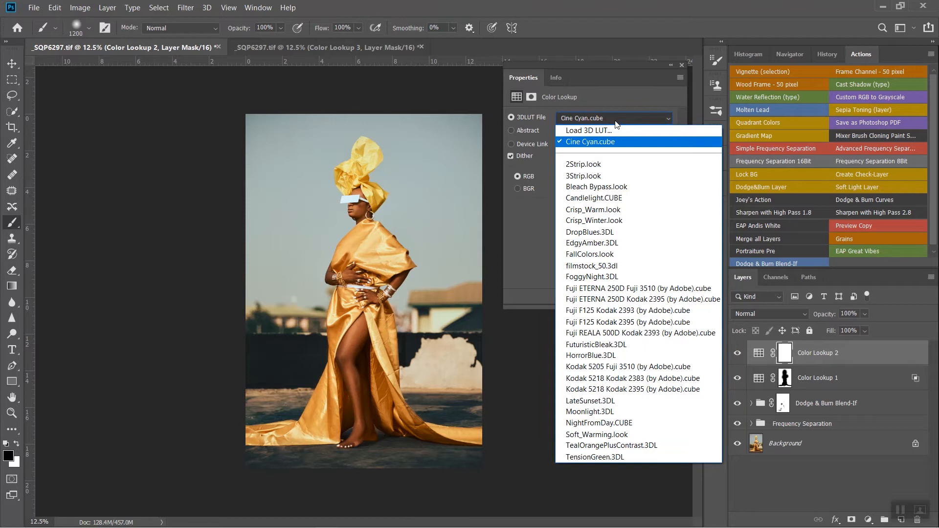
left_click(602, 127)
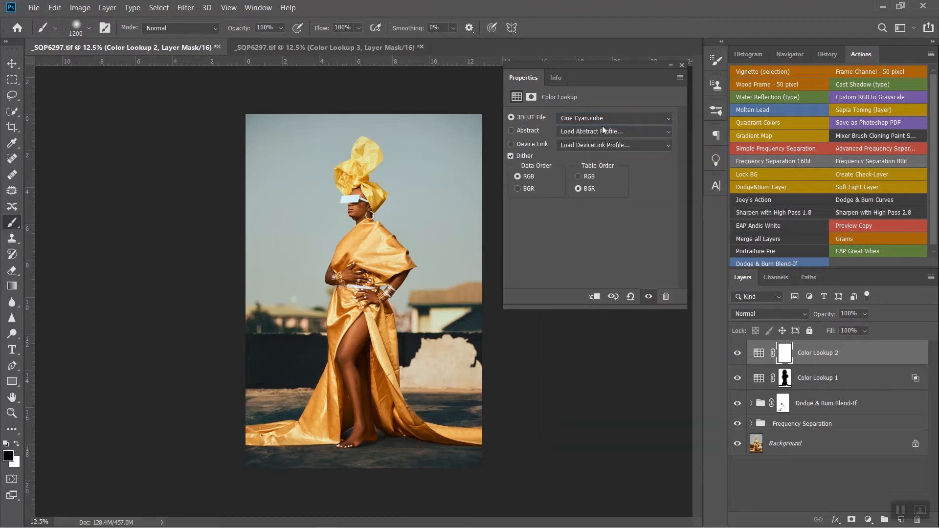
left_click(603, 131)
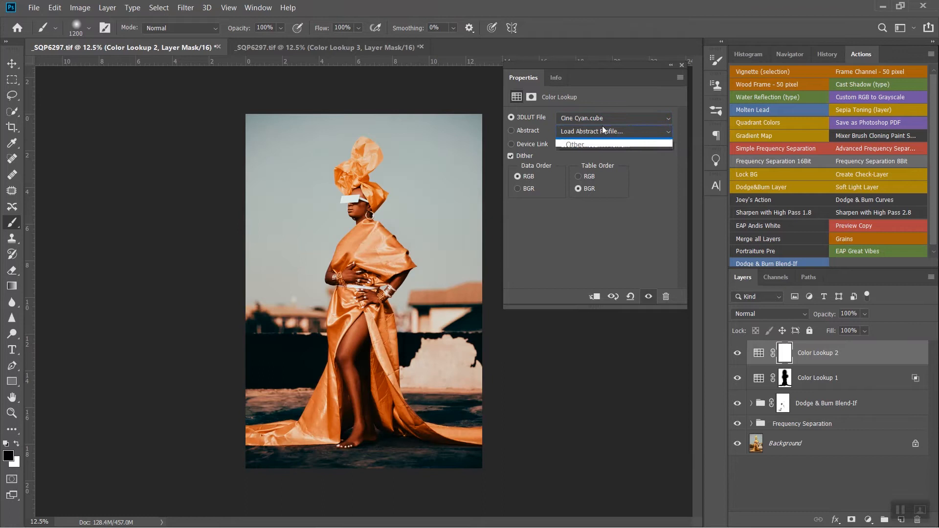
left_click(601, 120)
left_click(600, 117)
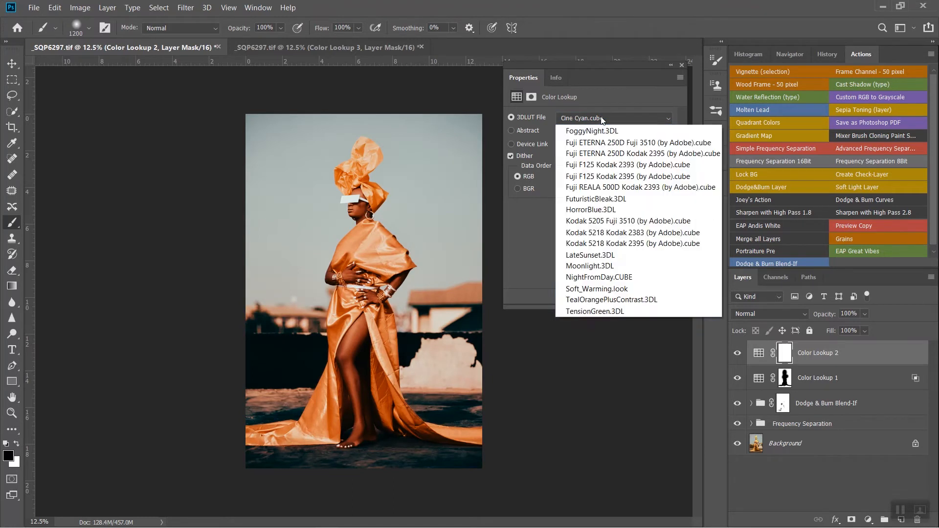
left_click(602, 130)
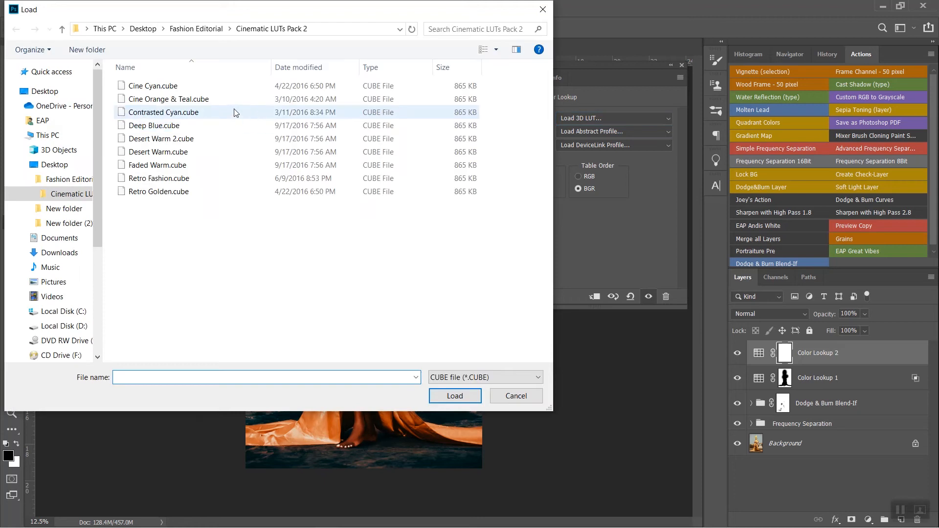
double_click(235, 102)
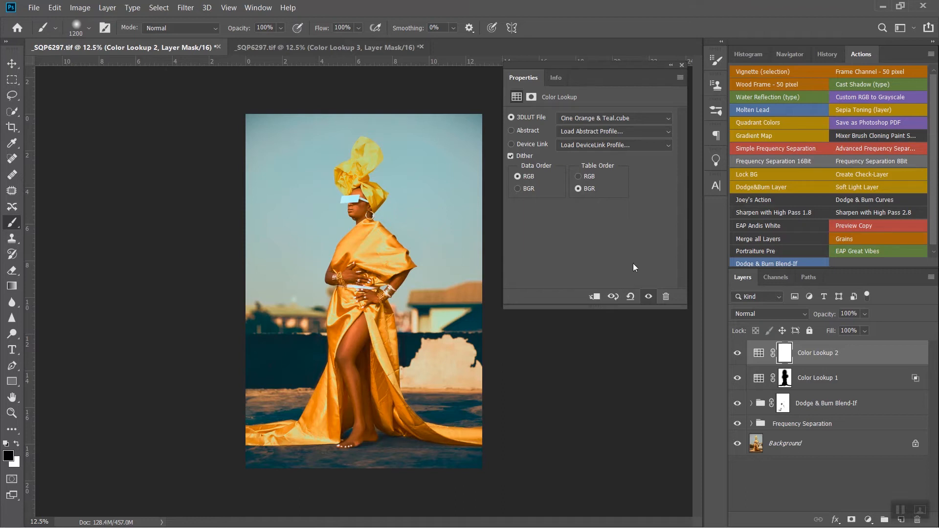
Compare the photo with and without the Cine Orange & Teal grade.
left_click(648, 296)
left_click(649, 296)
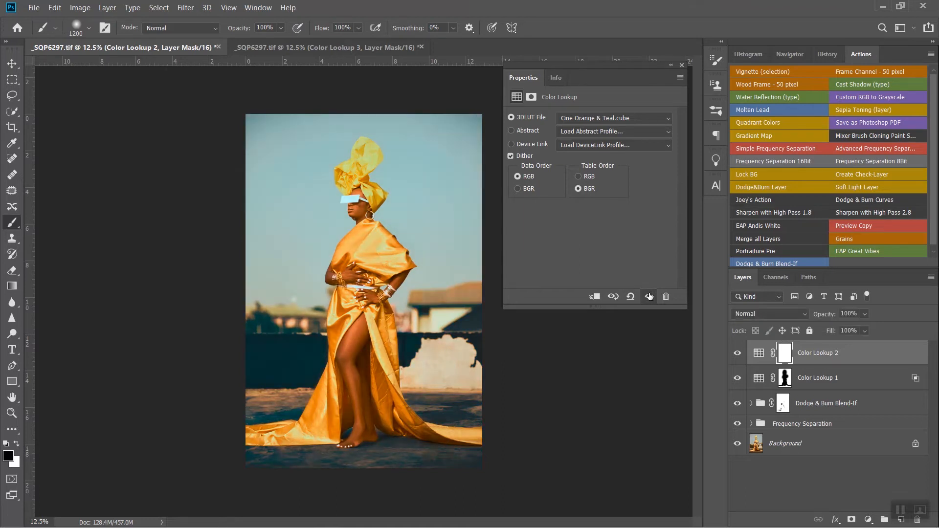
left_click(649, 296)
left_click(648, 297)
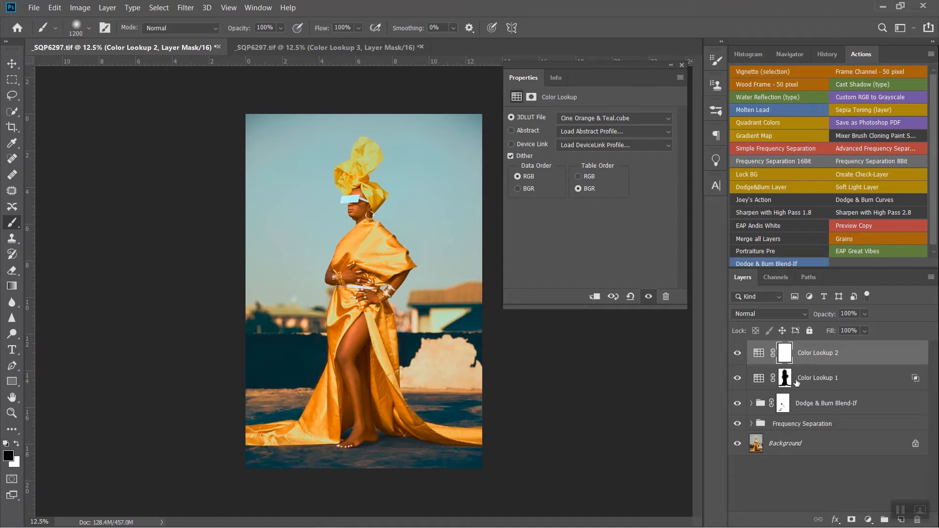
Keep Color Lookup 2 out of the shadows by raising Blend If's underlying black slider to 104 and splitting it, then compare the effect.
left_click(872, 356)
double_click(872, 357)
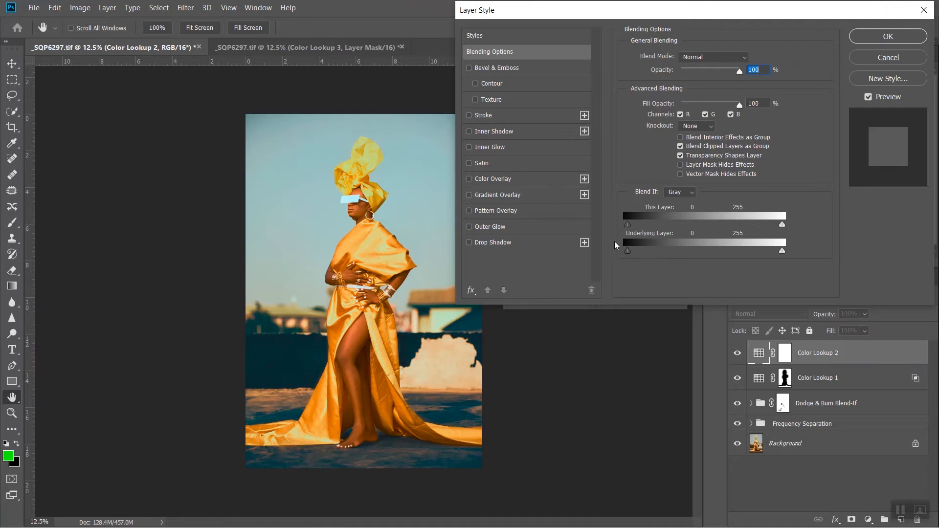
left_click_drag(632, 248, 639, 252)
left_click_drag(656, 255, 692, 255)
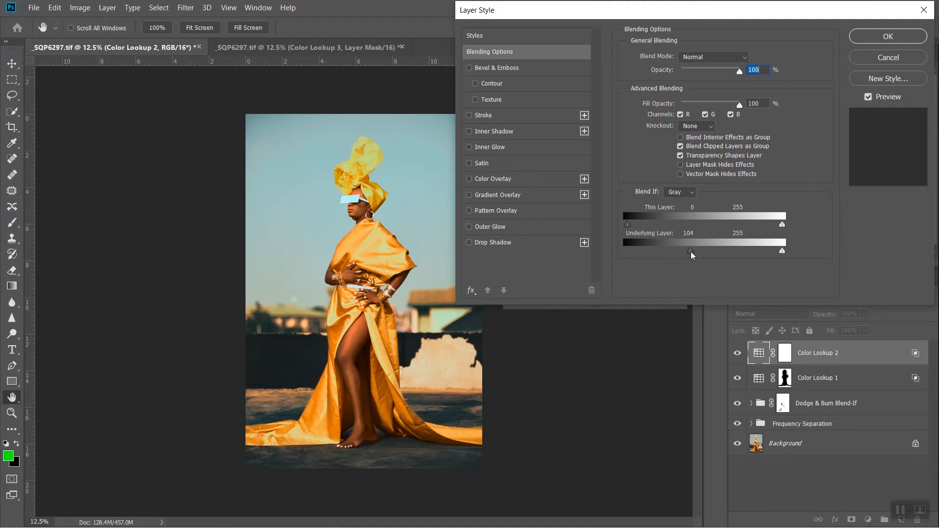
key("alt")
left_click_drag(691, 254, 711, 253)
left_click(869, 100)
left_click(871, 101)
left_click(873, 100)
left_click(873, 100)
key("Return")
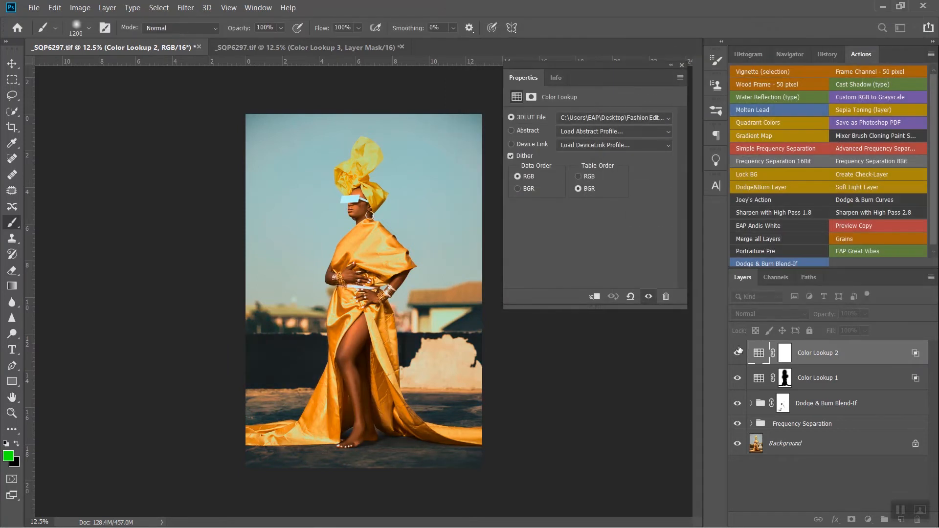
left_click(737, 354)
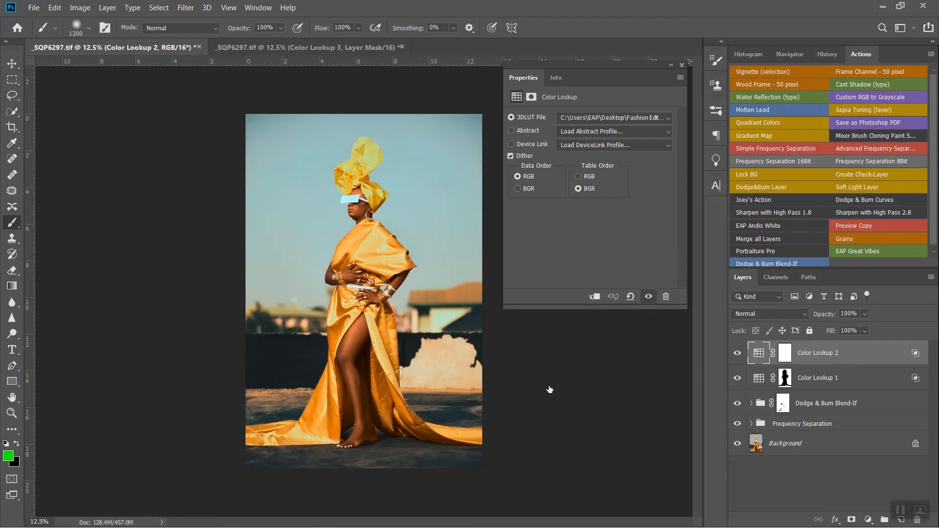
Paint black on the Color Lookup 2 mask over the model's headwrap, face and upper body, starting with a 900 px brush.
left_click(784, 353)
key("d")
key("x")
key("bracketleft")
key("bracketleft")
key("bracketleft")
key("bracketleft")
key("bracketleft")
key("bracketleft")
key("bracketleft")
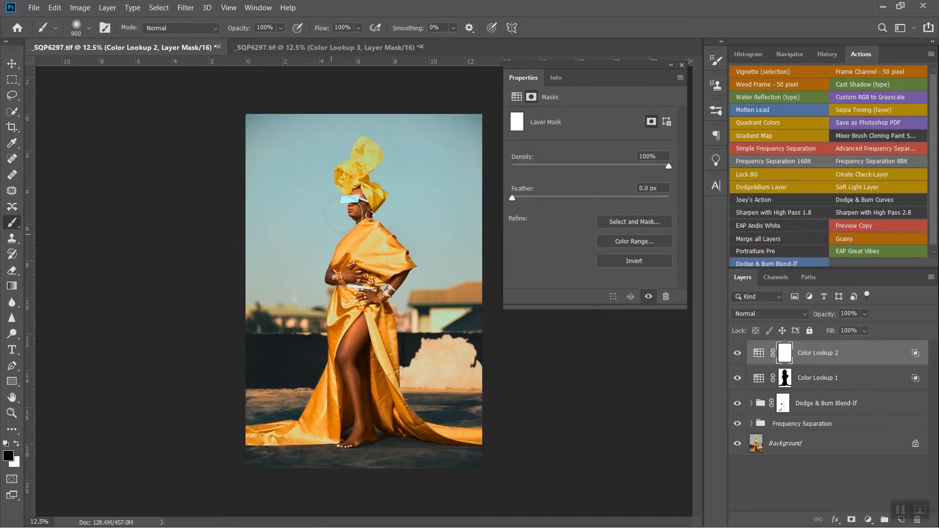
mouse_move(353, 174)
left_mouse_down()
mouse_move(366, 152)
mouse_move(353, 187)
mouse_move(356, 201)
mouse_move(369, 197)
left_mouse_up()
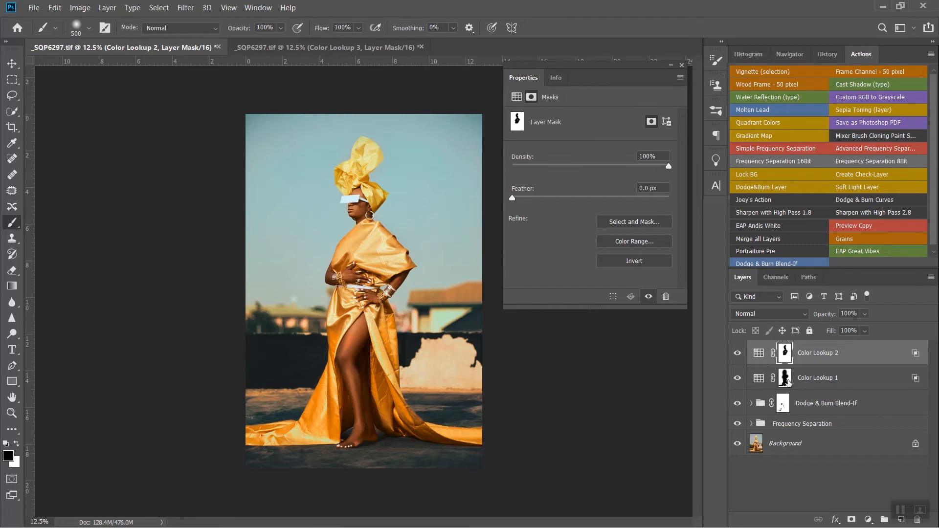
Replace the Color Lookup 2 mask with a copy of the Color Lookup 1 mask and compare the result.
left_click_drag(782, 382, 788, 359)
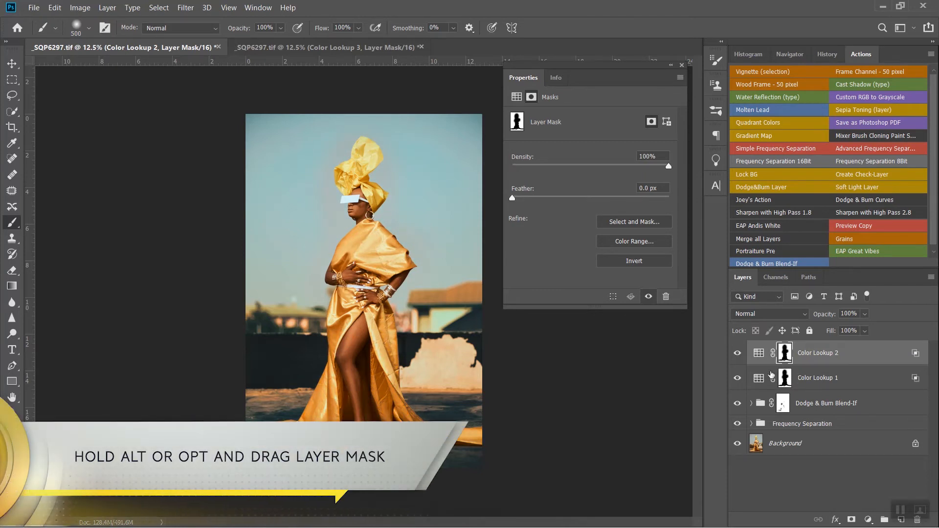
left_click(736, 352)
left_click(738, 353)
Paint black on the Color Lookup 2 mask over the ground and wall around the model with a 900 to 1000 px brush.
key("bracketright")
key("bracketright")
key("bracketright")
key("bracketright")
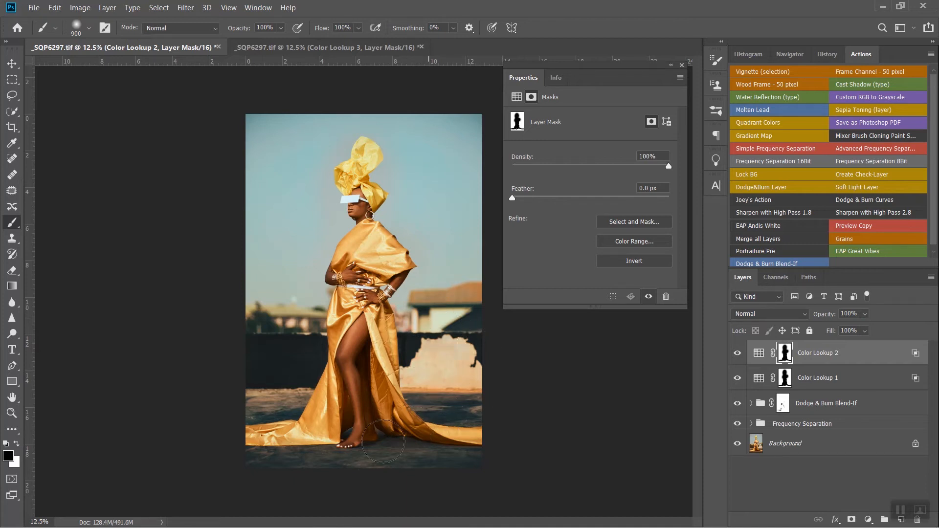
left_click_drag(264, 460, 294, 361)
key("bracketright")
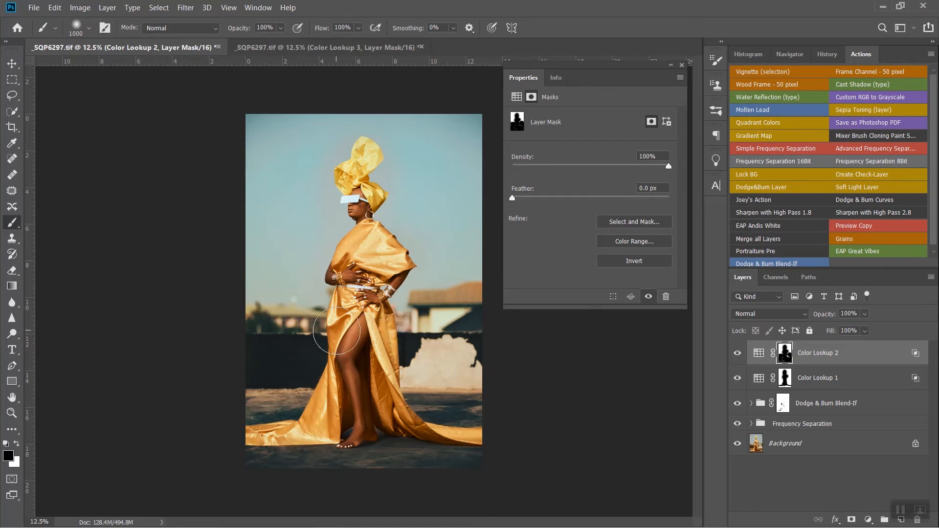
Compare the whole photo with and without the Color Lookup 2 layer.
key("ctrl+minus")
key("ctrl+0")
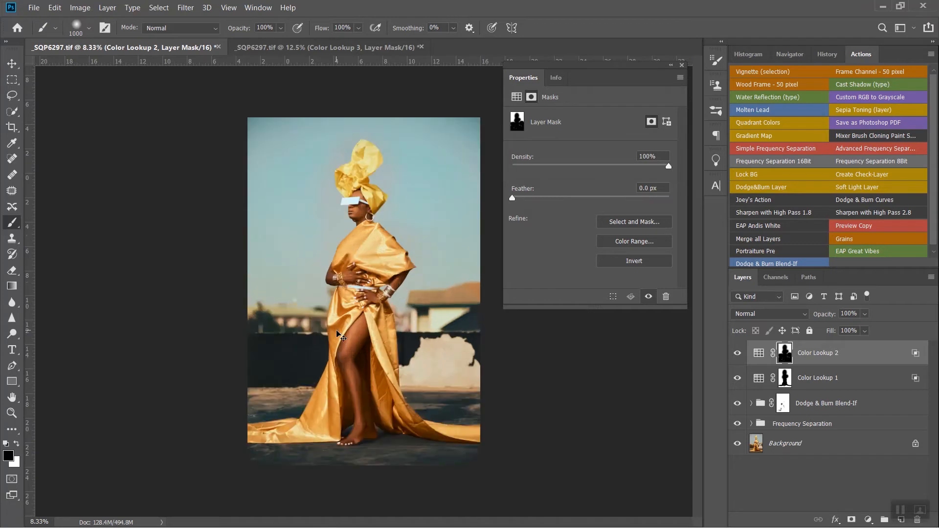
key("ctrl+minus")
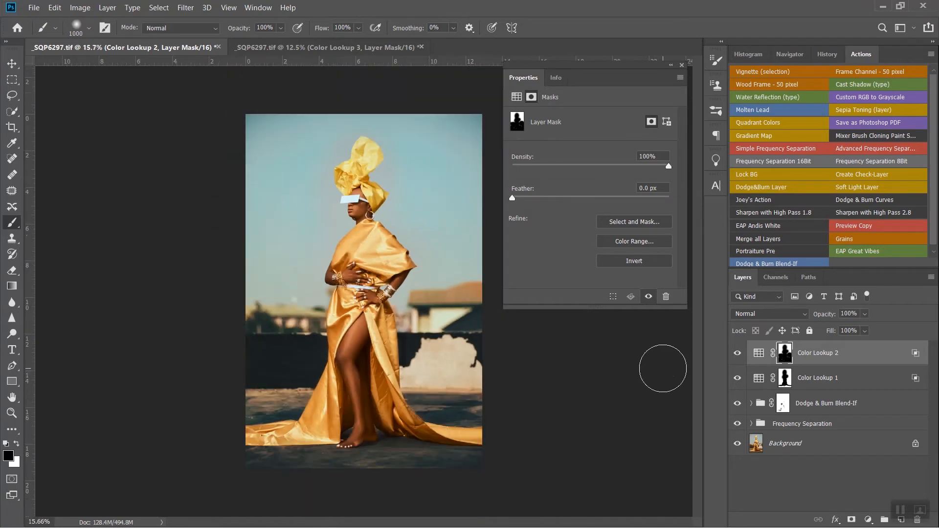
left_click(737, 353)
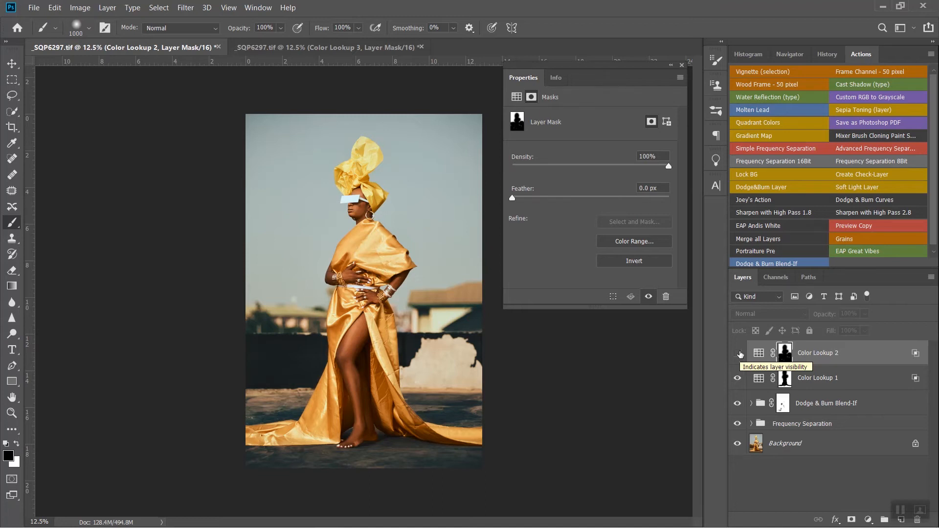
left_click(738, 353)
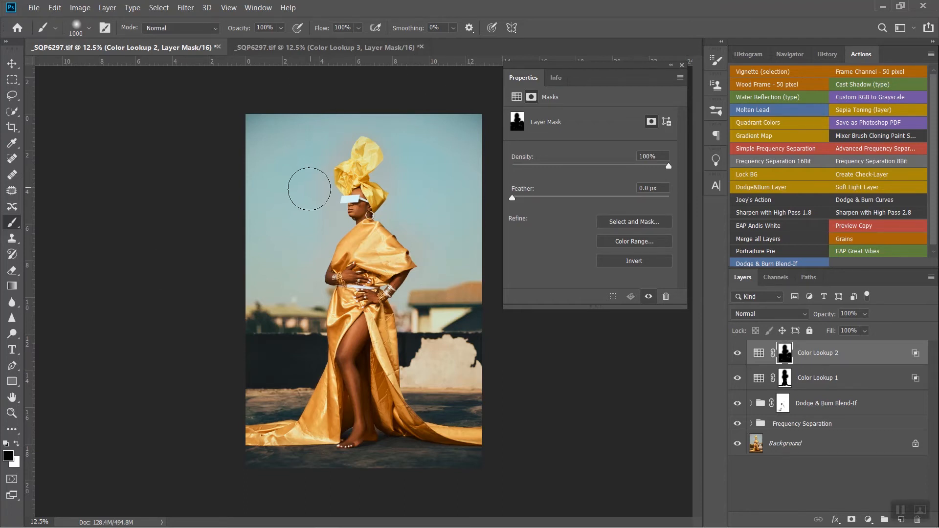
Paint white on the Color Lookup 2 mask to restore the teal grade in the sky around the model, using brushes up to 1100 px.
key("bracketleft")
key("bracketleft")
key("x")
key("bracketleft")
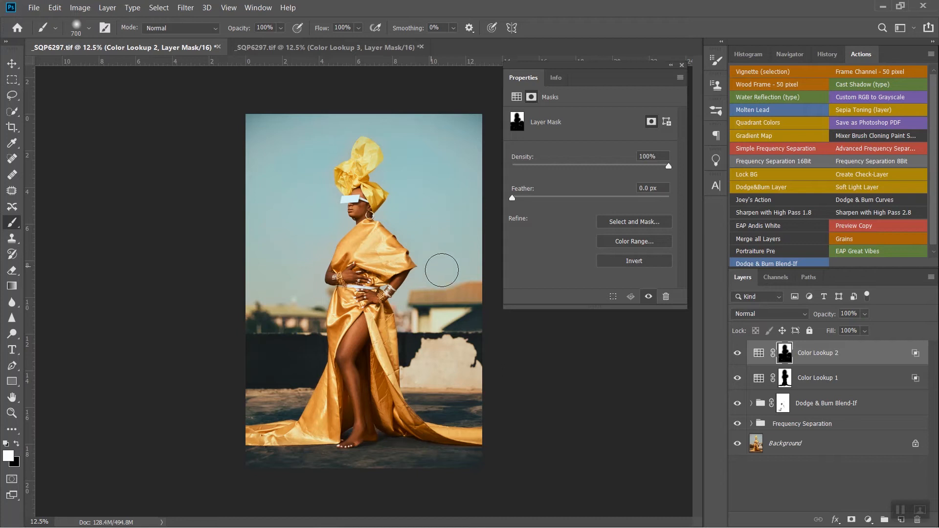
key("bracketright")
key("bracketright")
key("bracketleft")
key("bracketleft")
key("bracketleft")
key("bracketleft")
key("bracketleft")
key("bracketright")
key("bracketright")
key("bracketright")
key("bracketright")
key("bracketright")
key("bracketright")
key("bracketright")
key("bracketright")
key("bracketright")
key("bracketleft")
key("bracketleft")
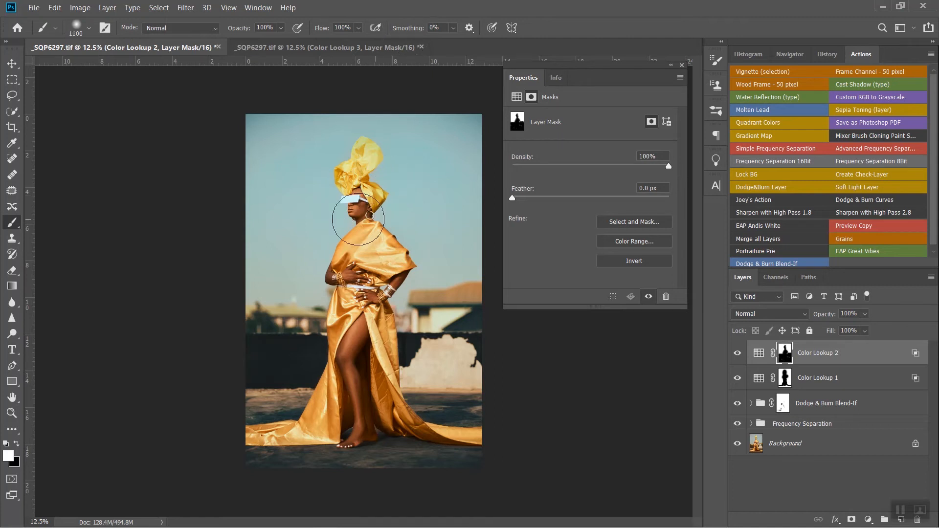
Reduce the white mask brush to 150 px for fine touch-ups of the grade close to the model.
key("bracketleft")
key("bracketleft")
key("bracketleft")
key("bracketleft")
key("bracketleft")
key("bracketleft")
key("bracketleft")
key("bracketleft")
key("bracketleft")
key("bracketleft")
key("bracketleft")
key("bracketleft")
key("bracketleft")
key("bracketleft")
key("bracketleft")
key("bracketleft")
key("bracketright")
key("bracketright")
key("bracketright")
key("bracketright")
Add a Curves adjustment layer above Color Lookup 2, lift its RGB midtones slightly, and compare the photo with and without it.
left_click(868, 520)
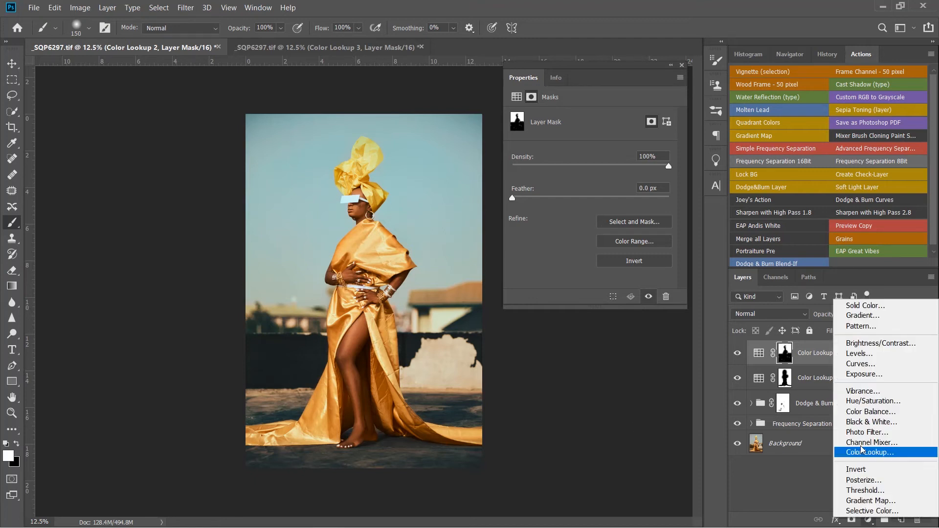
left_click(858, 366)
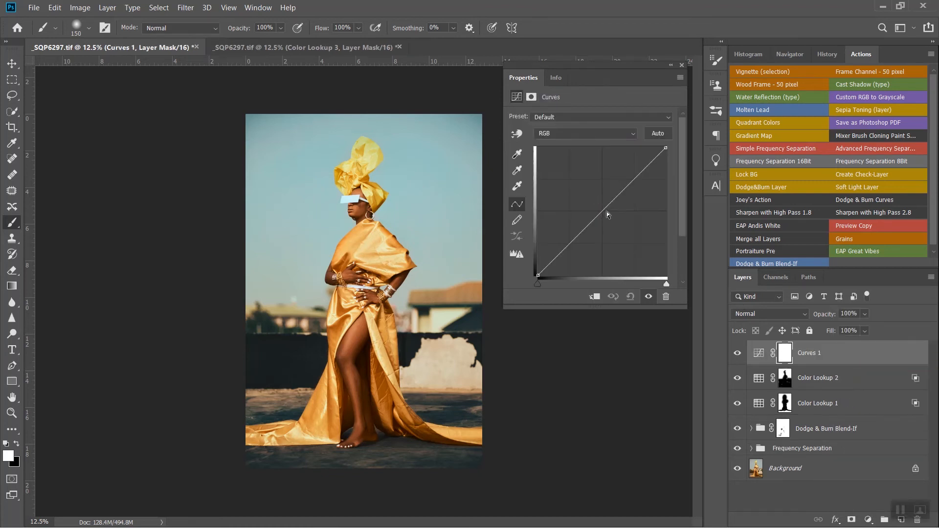
left_click_drag(602, 209, 597, 207)
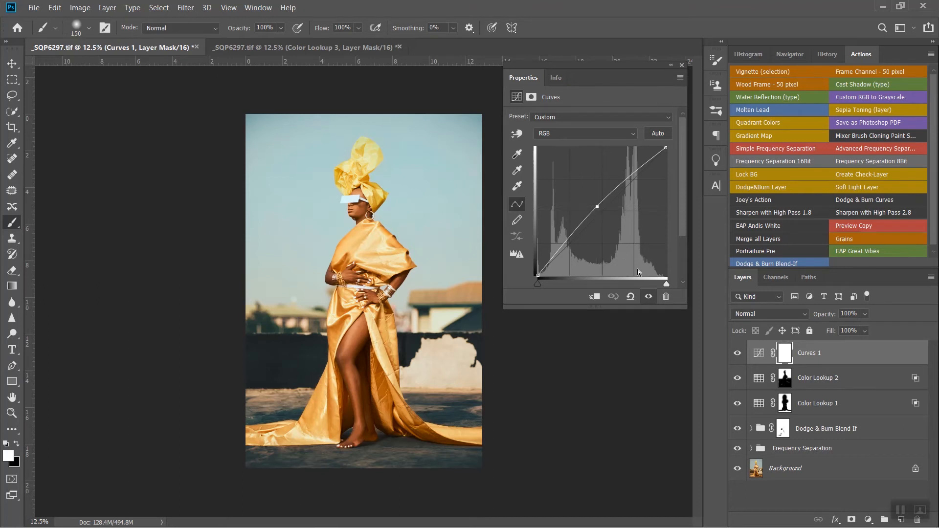
left_click(647, 297)
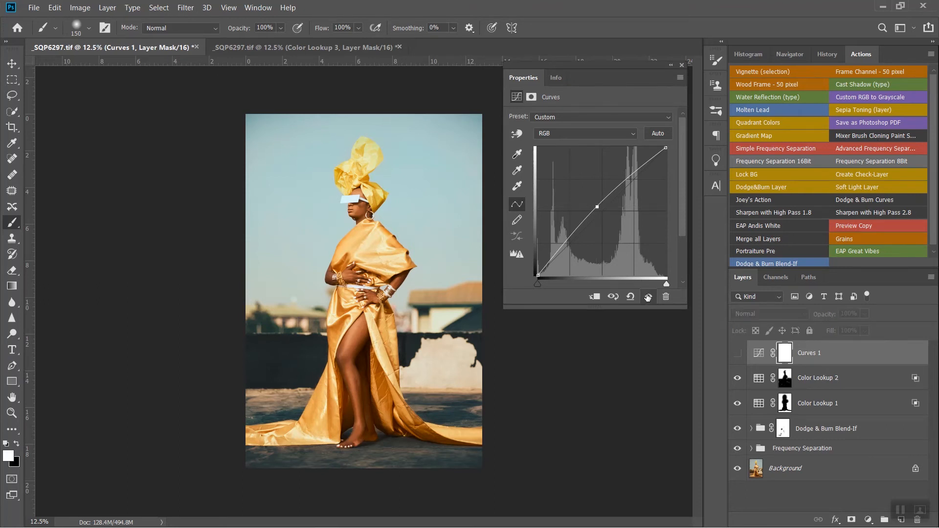
left_click(647, 297)
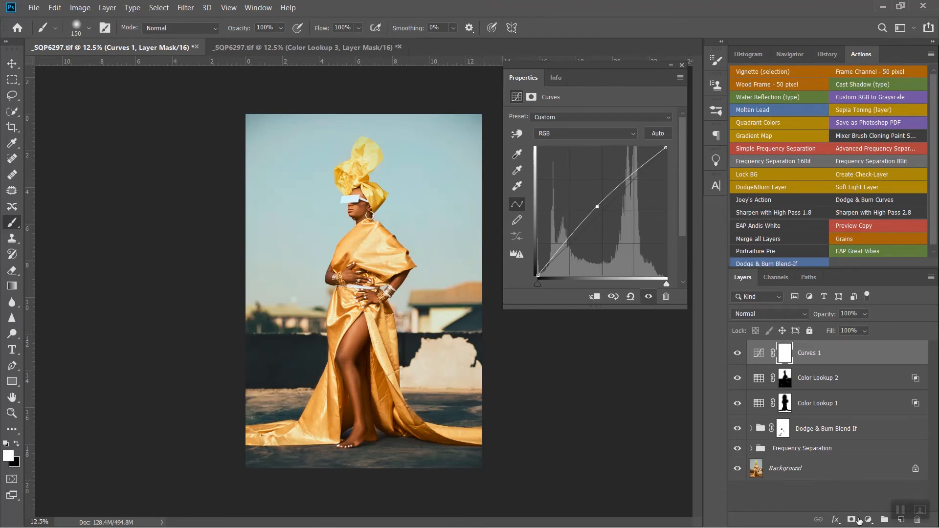
Add a second Curves layer above Curves 1 and shape a subtle contrast curve with highlight, midtone and shadow points.
left_click(867, 519)
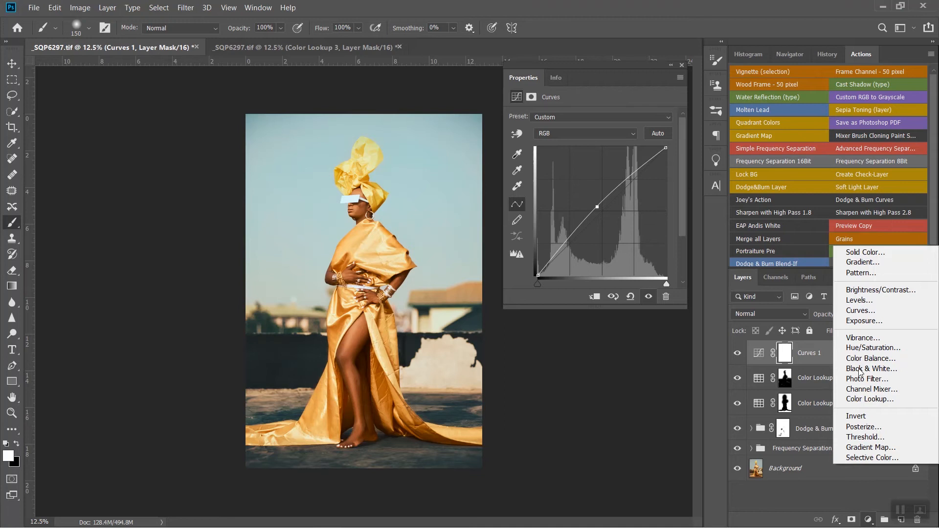
left_click(738, 251)
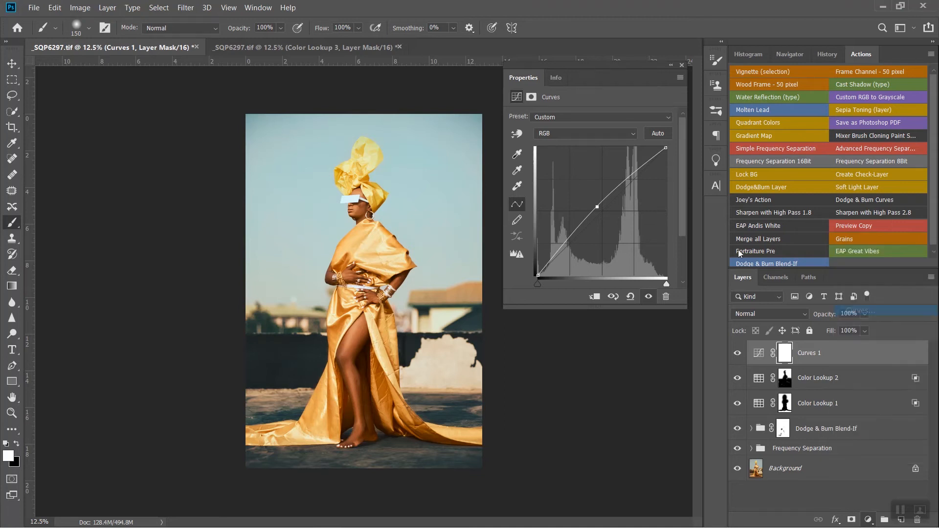
key("ctrl+z")
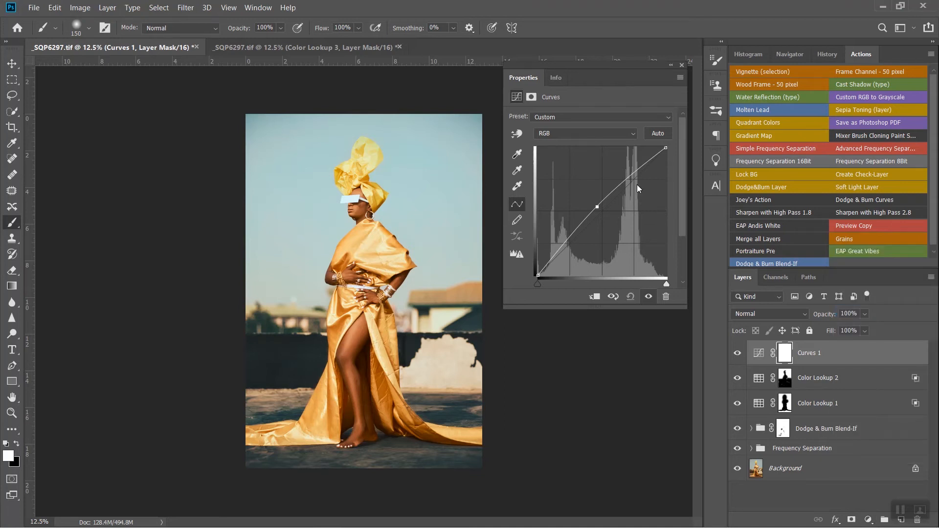
key("ctrl+m")
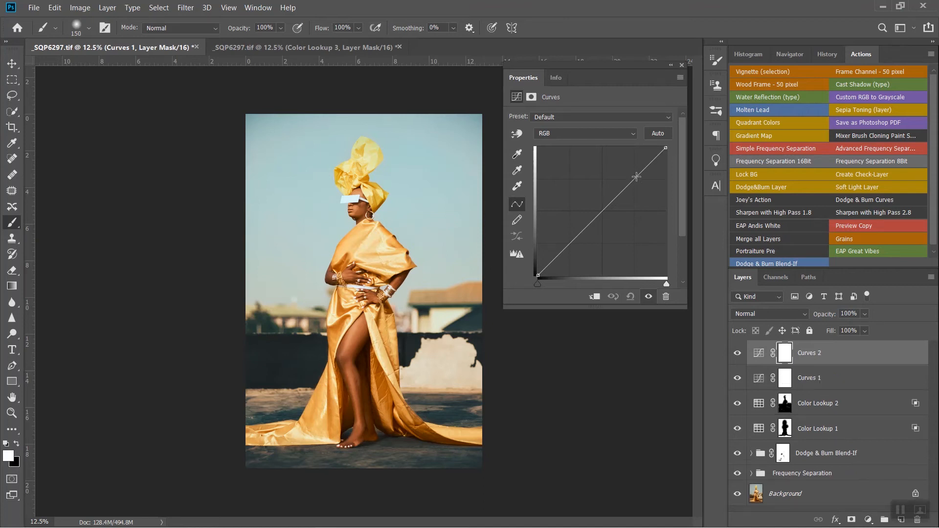
left_click(636, 175)
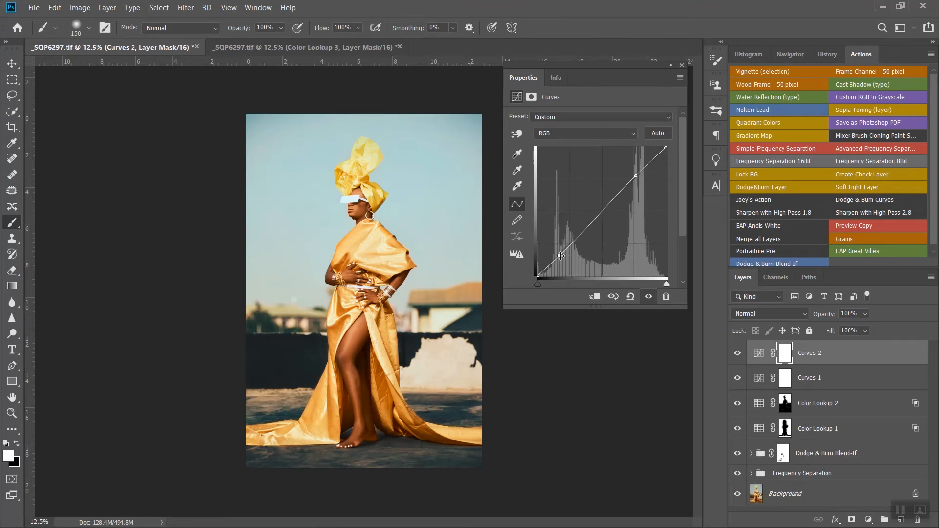
left_click_drag(636, 176, 636, 174)
left_click_drag(604, 208, 601, 209)
left_click_drag(558, 258, 559, 257)
left_click_drag(636, 174, 648, 163)
left_click(602, 208)
left_click_drag(558, 258, 558, 260)
Set the Curves 2 layer's opacity to 80% and compare the photo with and without the layer.
left_click(648, 297)
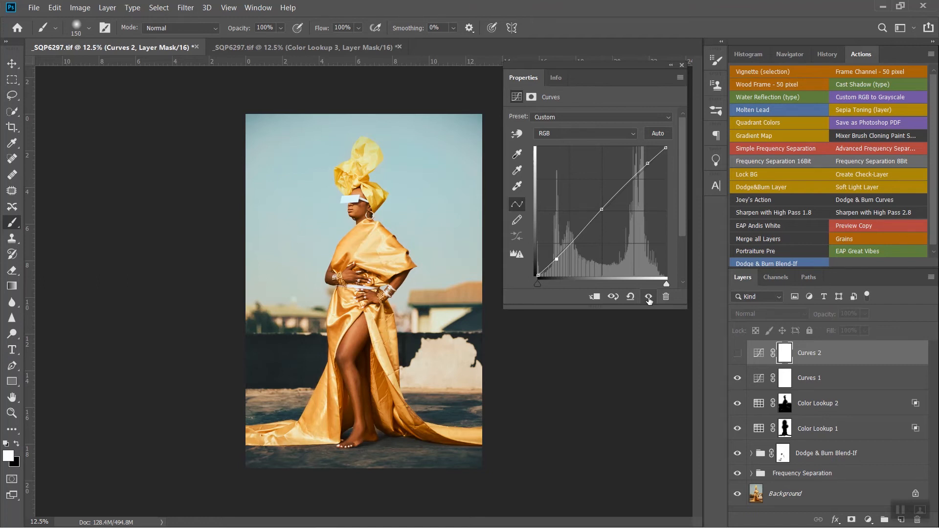
left_click(648, 297)
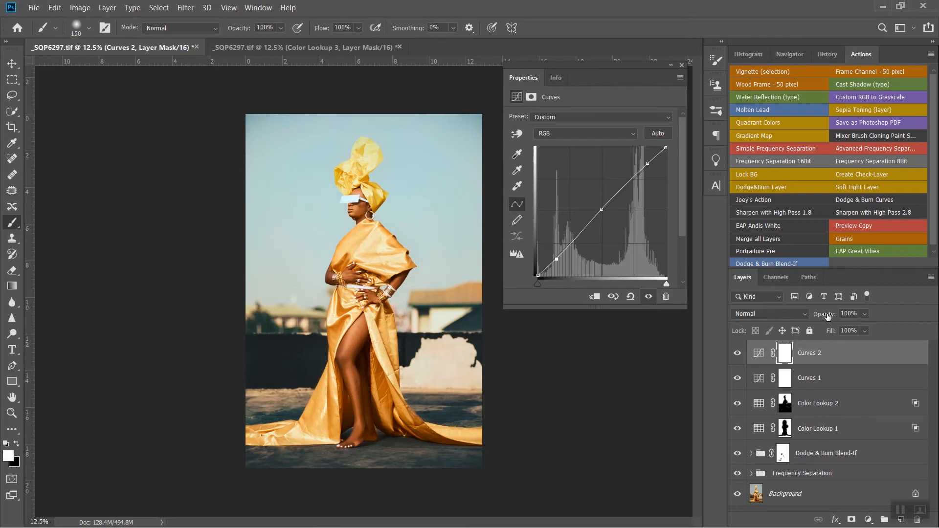
left_click_drag(823, 316, 819, 317)
left_click_drag(816, 316, 815, 315)
key("ctrl+plus")
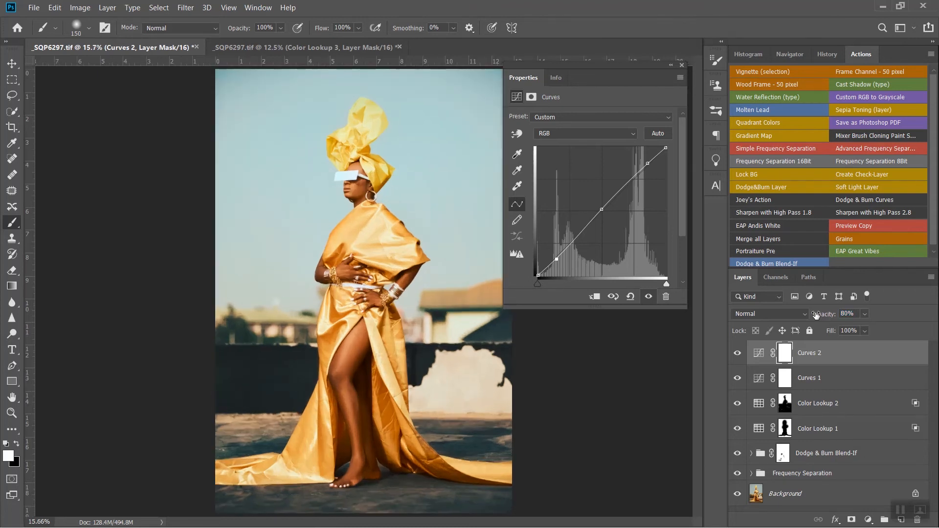
key("ctrl+plus")
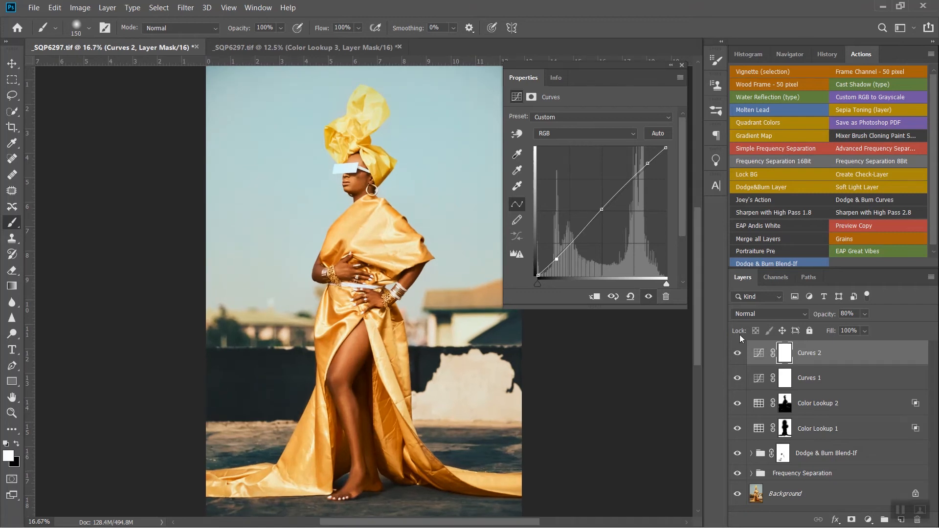
left_click(737, 353)
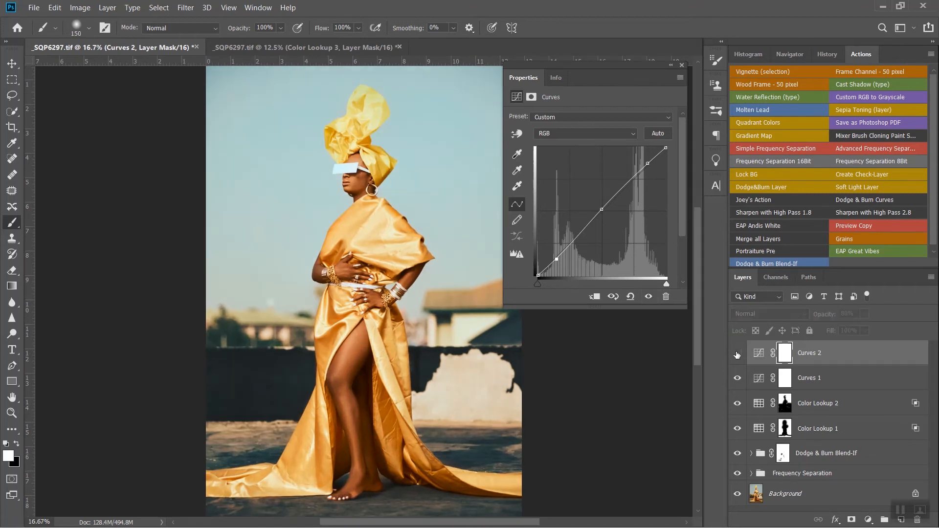
left_click(737, 354)
left_click(736, 354)
left_click(736, 354)
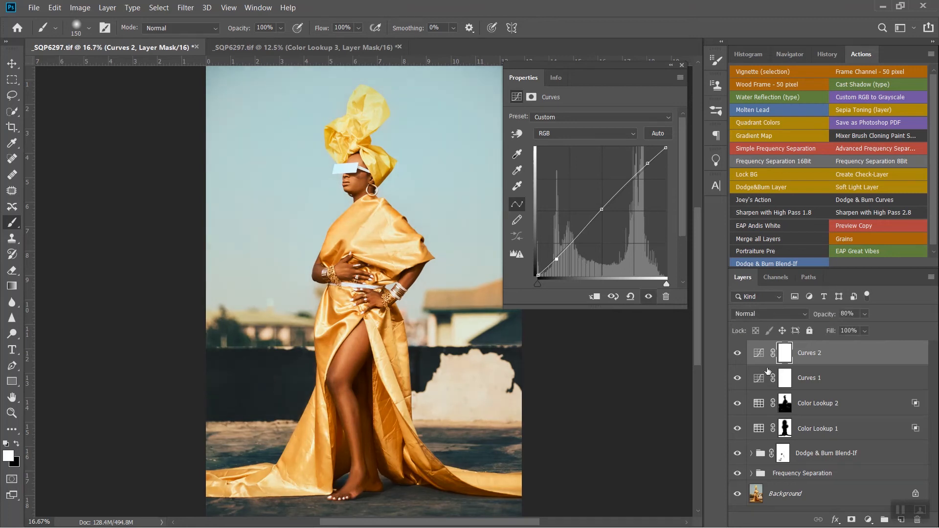
Add a third Curves layer with slightly lifted midtones and invert its mask to black to hide the effect.
left_click(869, 519)
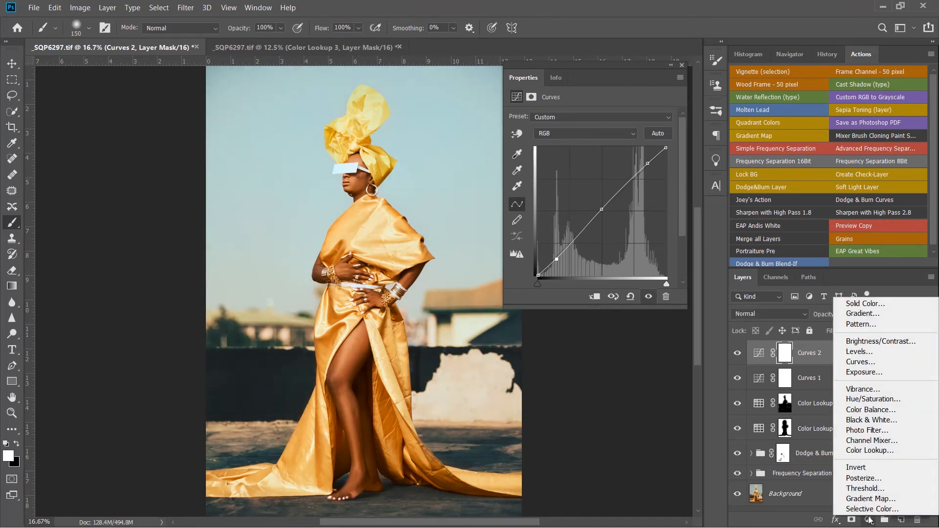
left_click(860, 362)
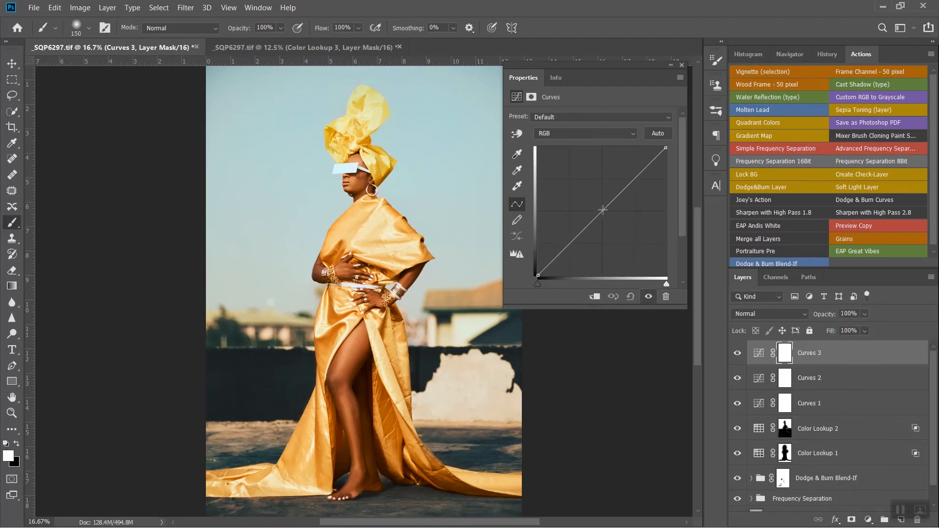
left_click_drag(602, 211, 601, 208)
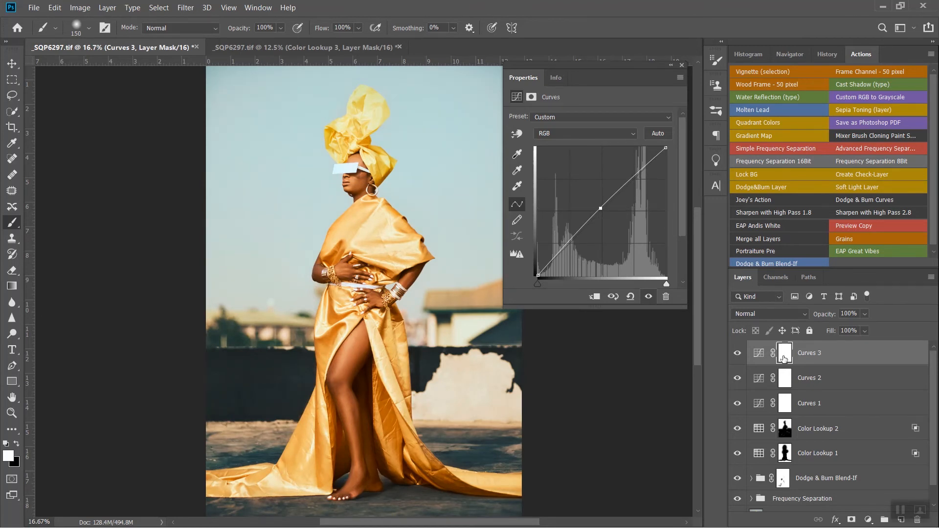
key("ctrl+i")
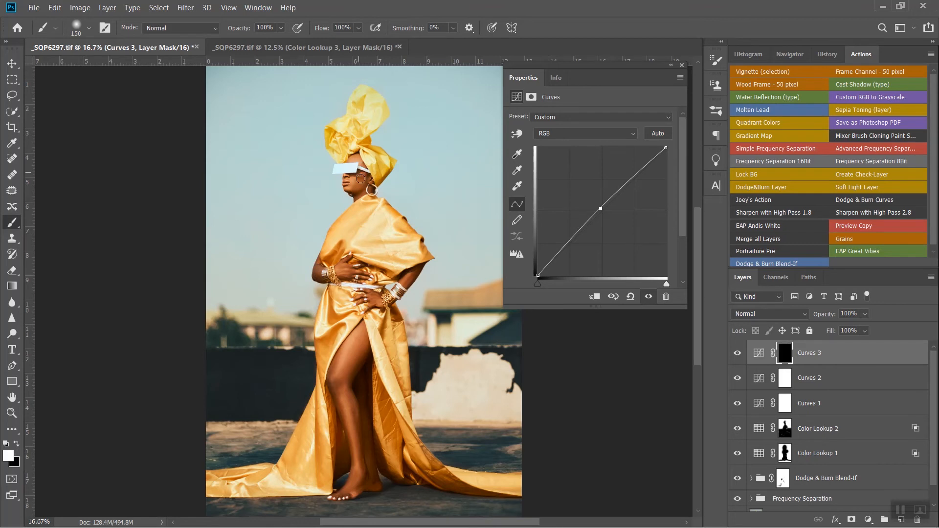
Paint white on the Curves 3 mask with an enlarged brush to brighten the model's arm and headwrap.
key("bracketright")
key("bracketright")
key("bracketright")
key("bracketright")
left_click_drag(321, 270, 321, 268)
left_click(372, 113)
Ease the midtone lift in Curves 3 slightly and compare the whole photo with and without the layer.
left_click_drag(598, 207, 600, 208)
key("ctrl+minus")
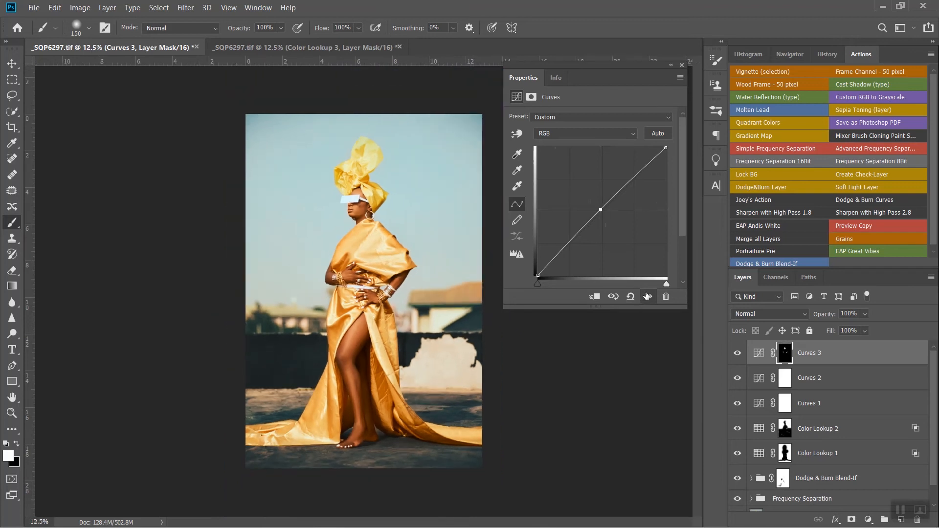
left_click(647, 296)
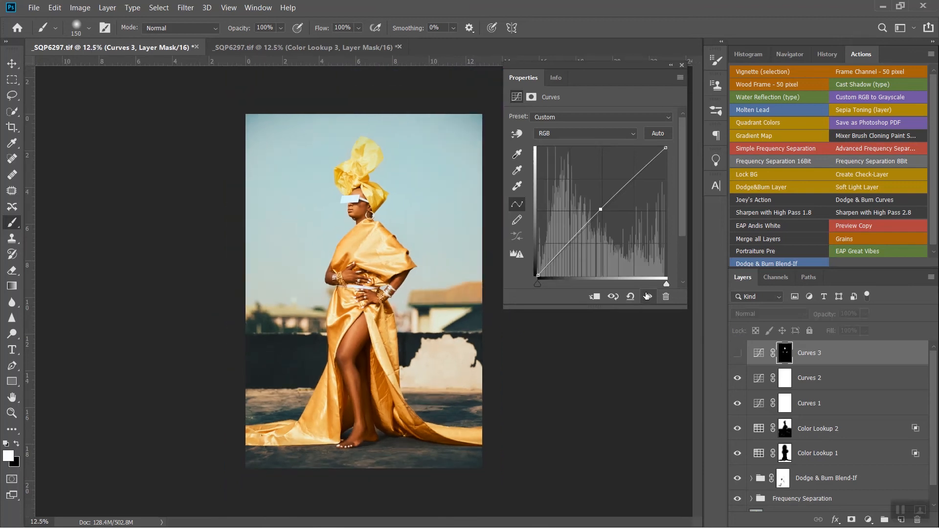
left_click(647, 296)
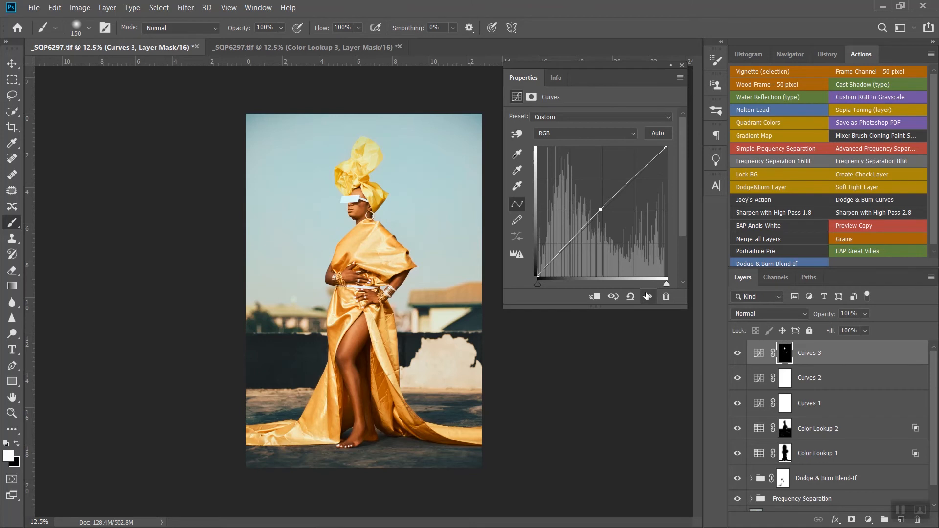
Lower the midtone point of Curves 2 slightly and fine-tune its shadow point.
key("ctrl+0")
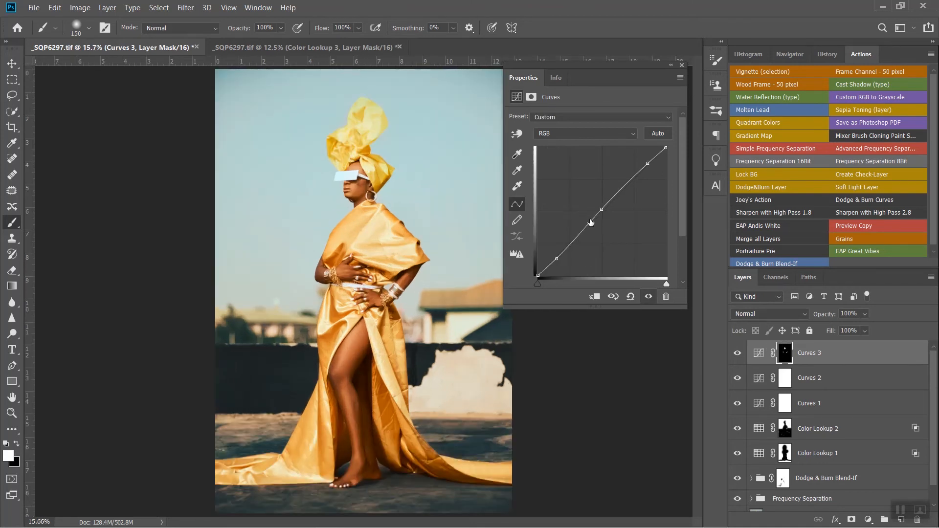
key("alt+bracketleft")
left_click(602, 209)
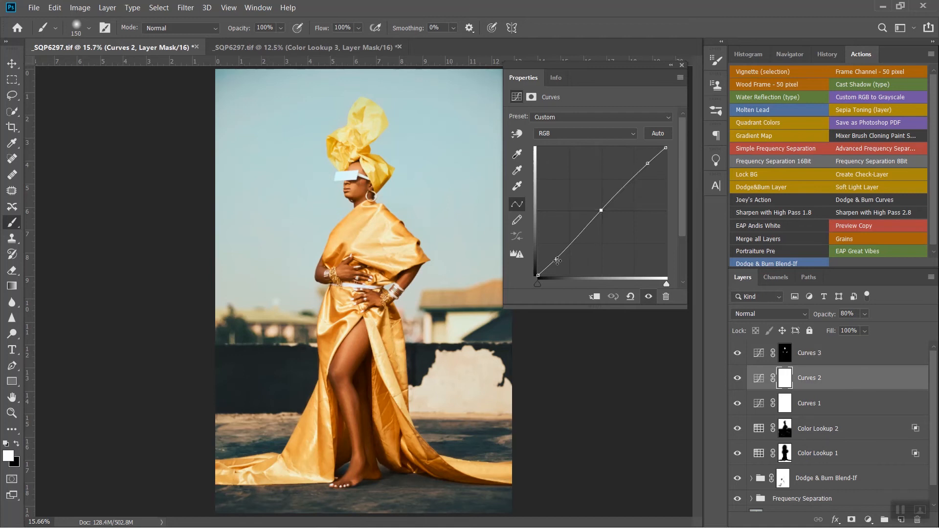
left_click(557, 261)
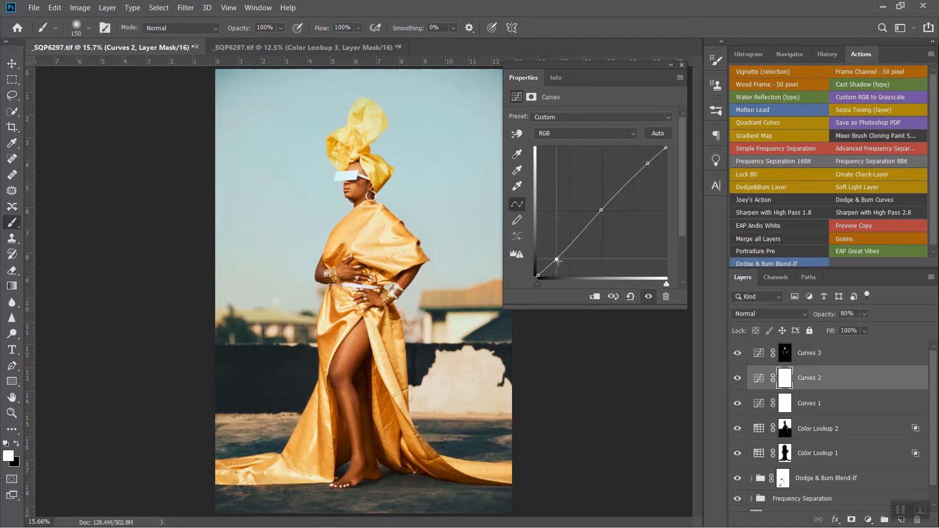
left_click_drag(558, 261, 559, 261)
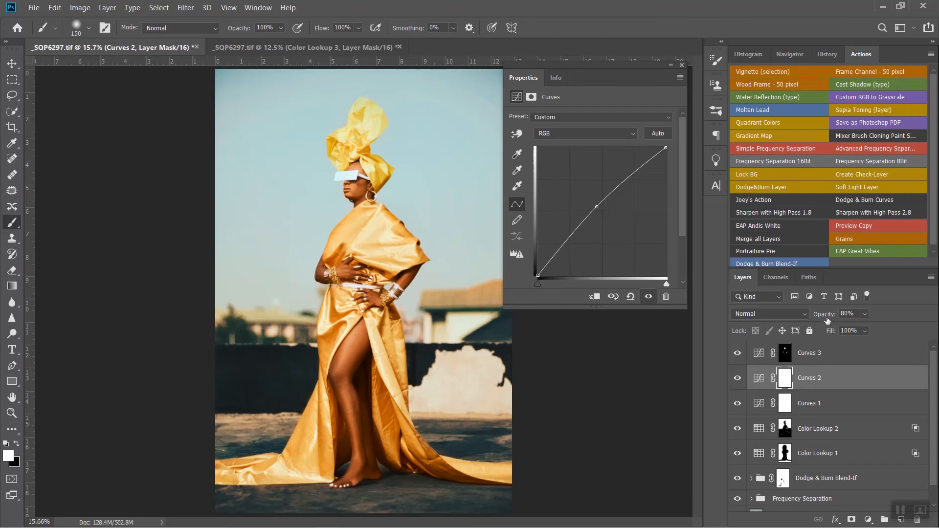
Reduce the midtone lift in Curves 1 slightly, and reselect the Curves 3 layer.
key("alt+bracketleft")
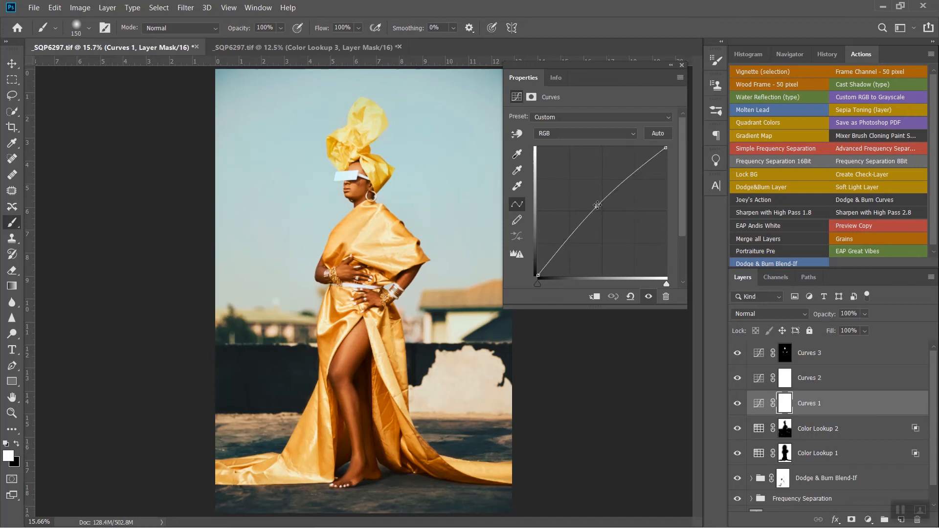
left_click_drag(597, 206, 599, 206)
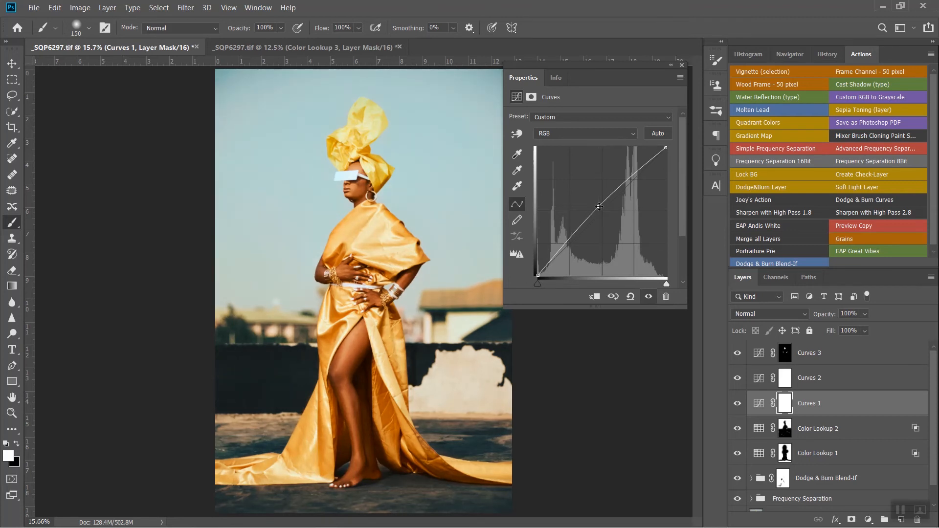
left_click(830, 358)
key("ctrl+minus")
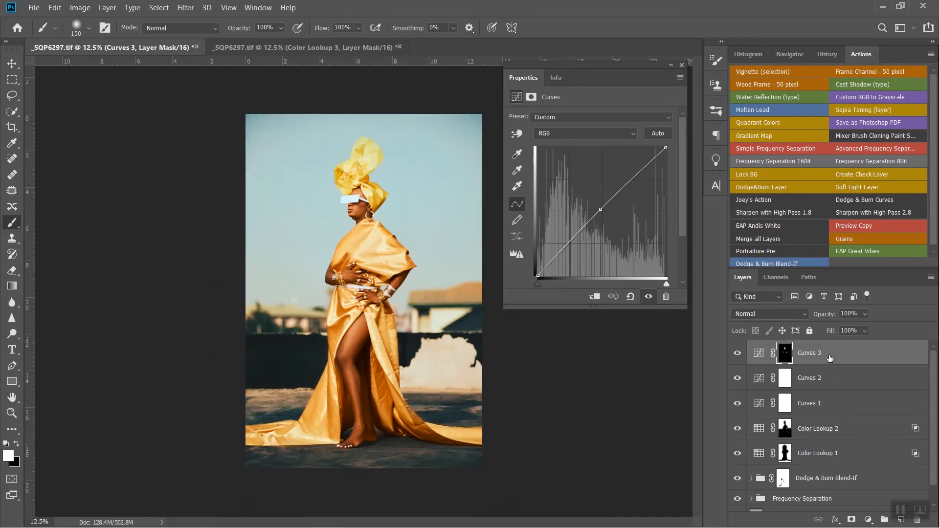
Raise the Color Lookup 1 layer's opacity to 73% and compare the photo with and without Color Lookup 2.
left_click(840, 461)
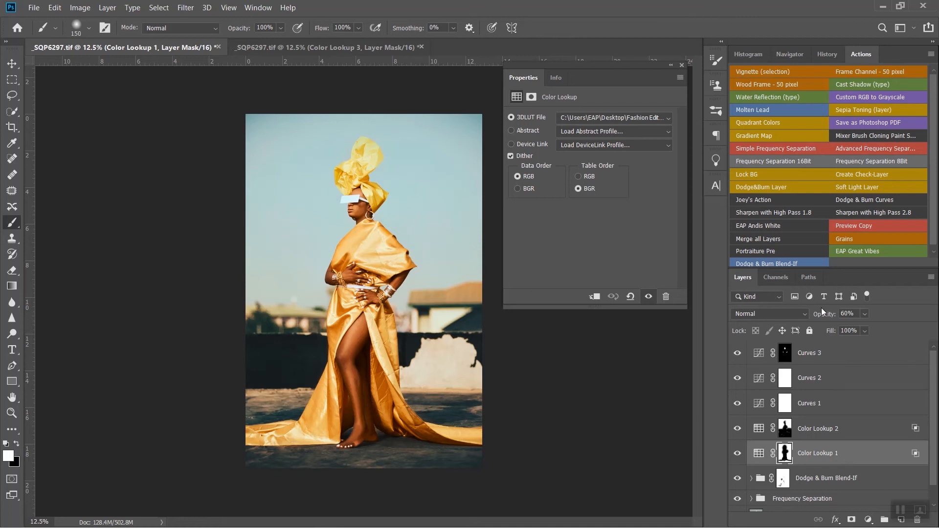
left_click_drag(822, 315, 829, 315)
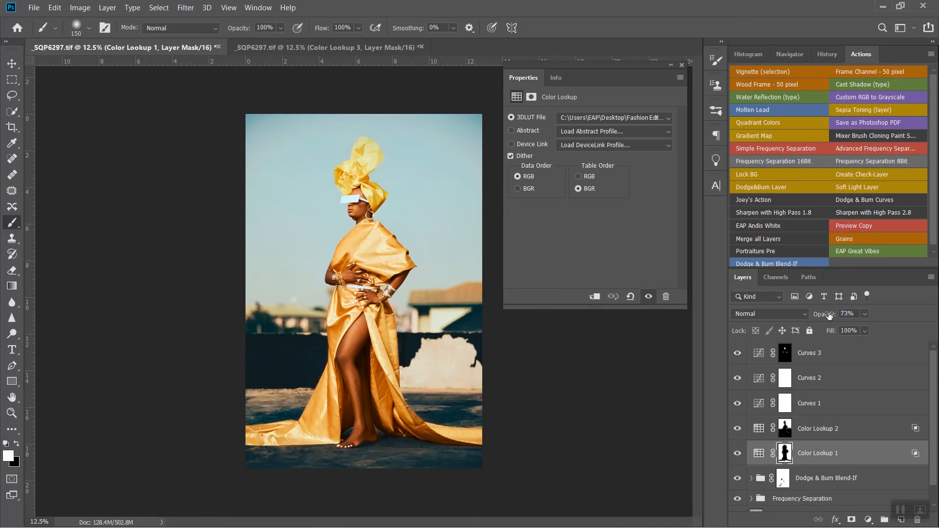
left_click(863, 435)
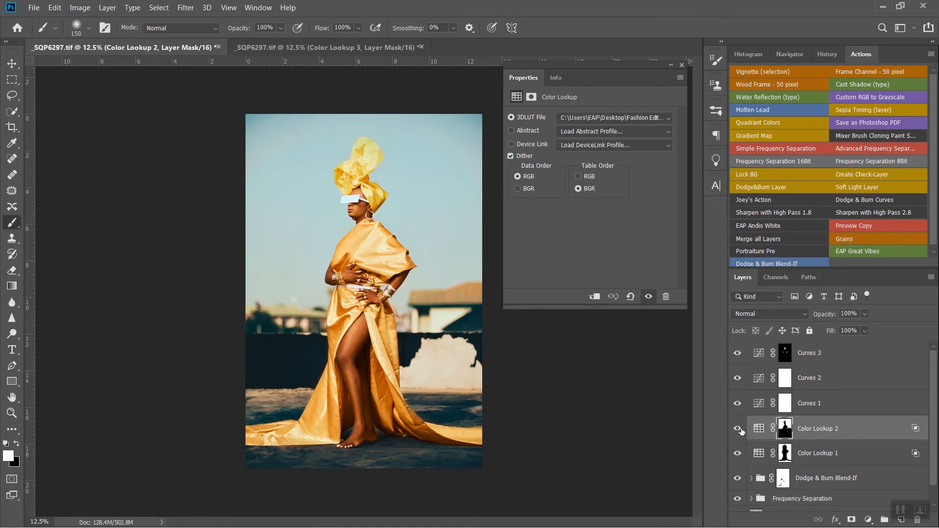
left_click(738, 428)
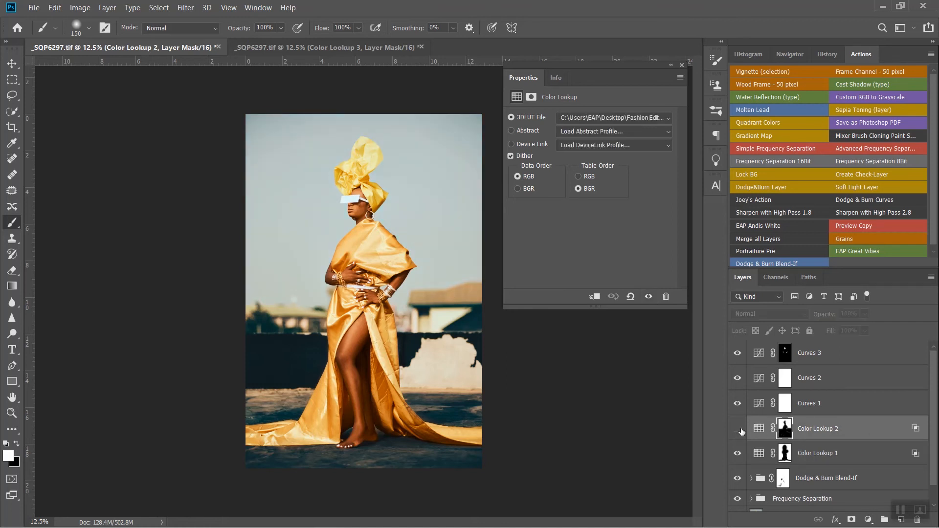
left_click(737, 428)
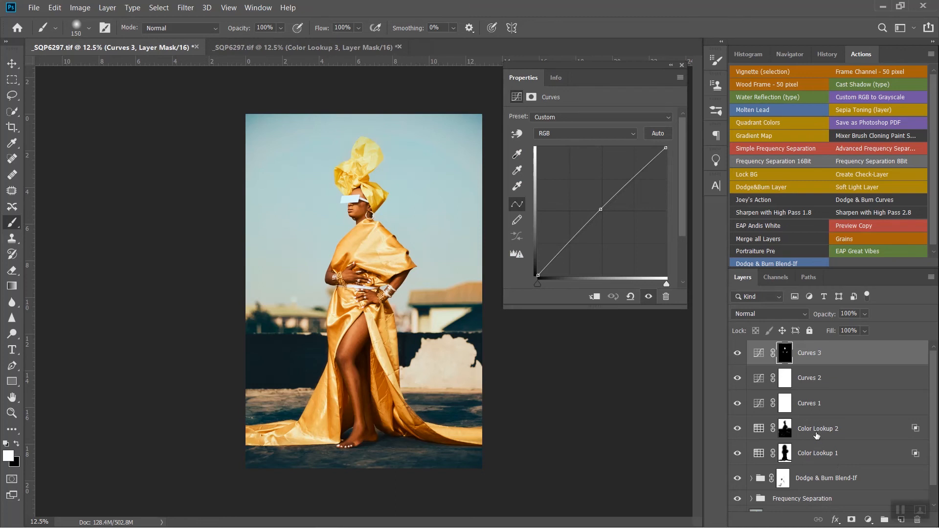
Duplicate the Color Lookup 2 layer to strengthen the sky colour and inspect the edges around the model up close.
left_click(816, 435)
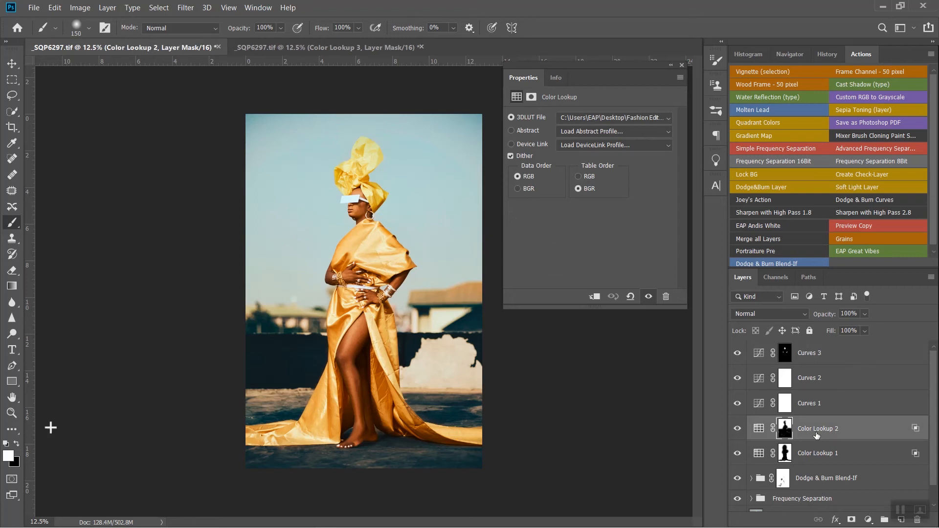
key("ctrl+j")
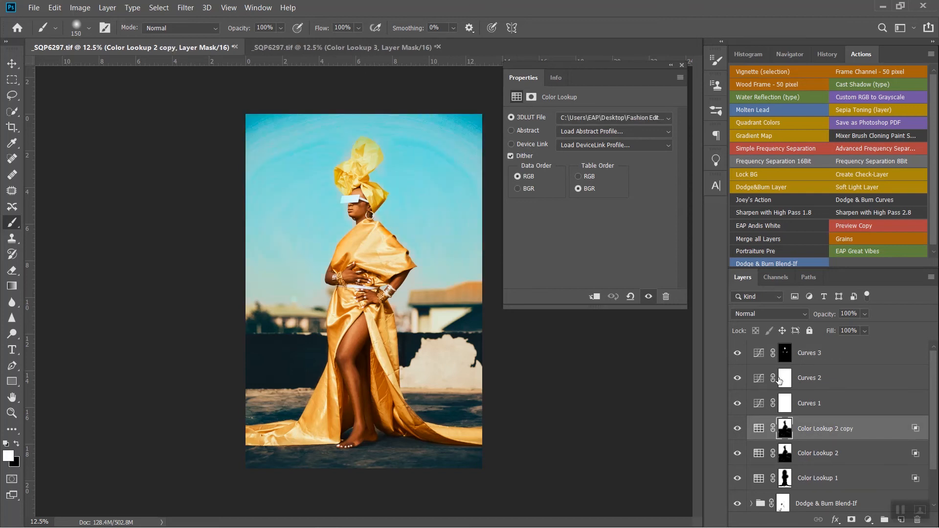
key("ctrl+plus")
key("ctrl+plus")
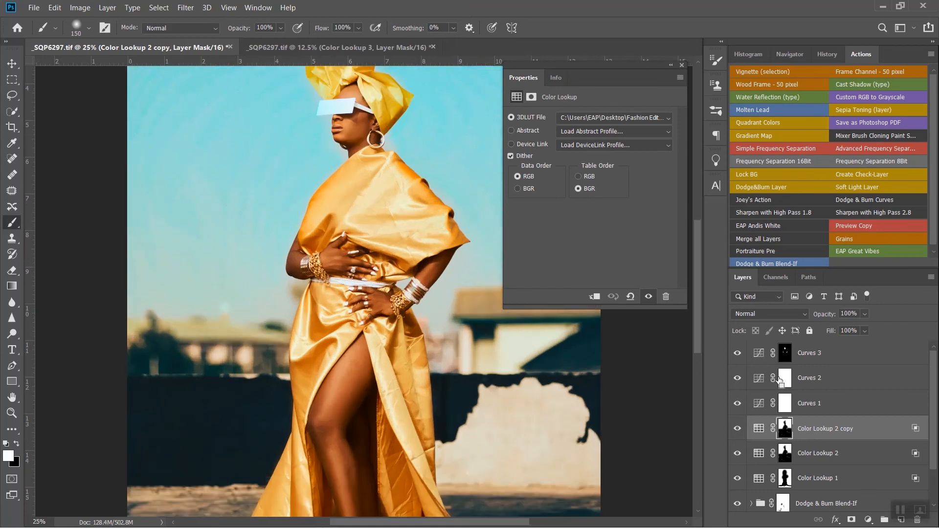
key("ctrl+plus")
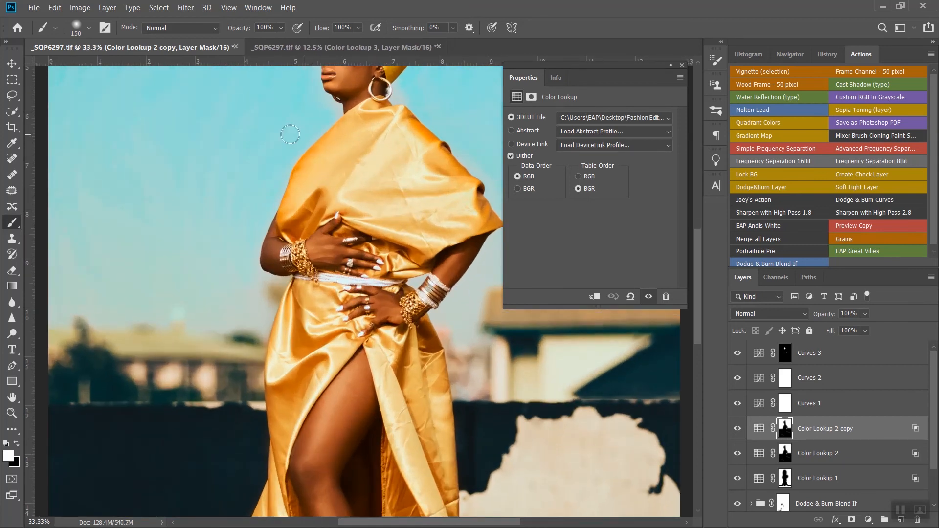
left_click_drag(366, 262, 393, 360)
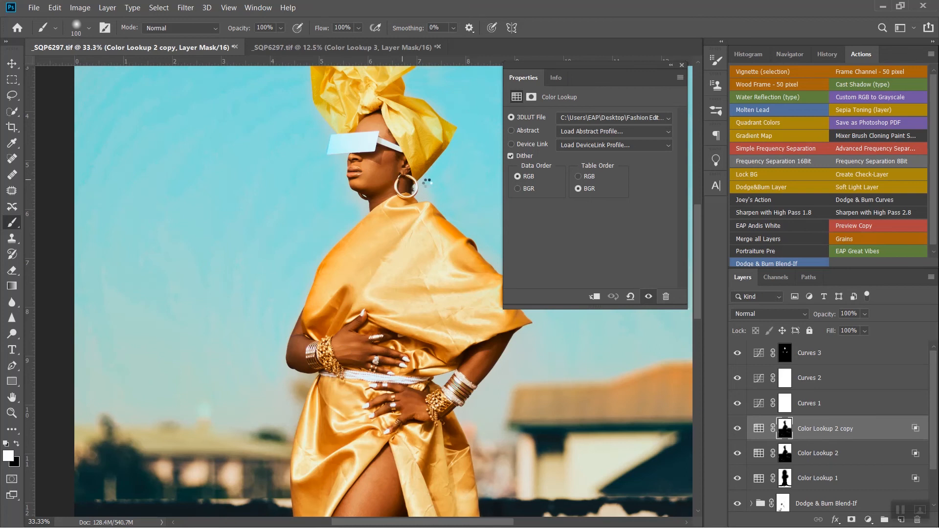
Set the brush size to 600 for the Color Lookup 2 copy mask, with the whole photo in view.
key("bracketleft")
key("ctrl+minus")
key("ctrl+minus")
key("ctrl+minus")
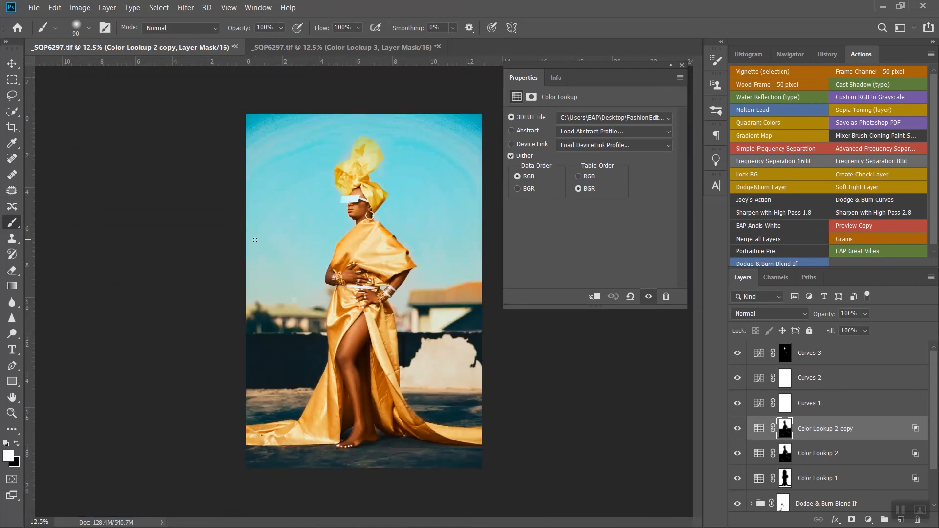
key("bracketright")
key("bracketright")
key("bracketright")
key("bracketright")
key("bracketright")
key("bracketright")
key("bracketright")
key("bracketright")
Add a Hue/Saturation adjustment layer above Curves 3, set its saturation to -4, and compare the photo with and without it.
left_click(835, 357)
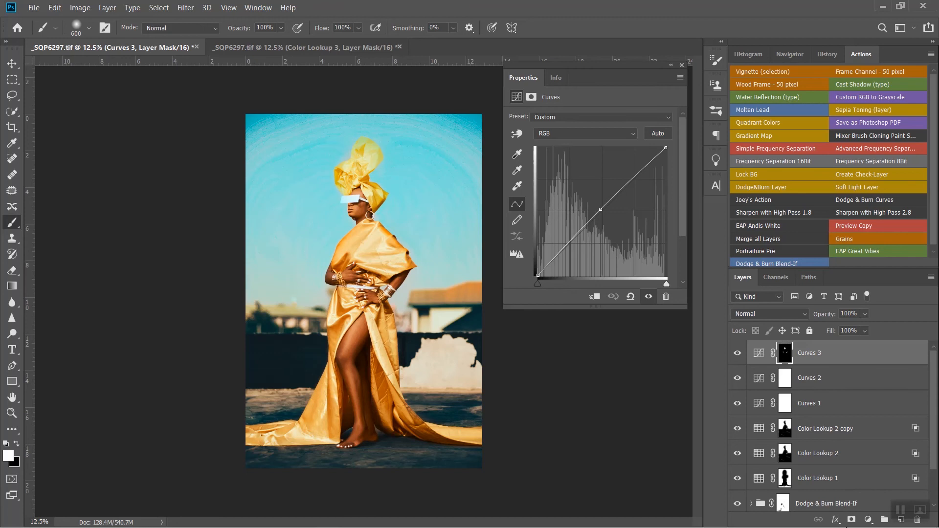
left_click(868, 519)
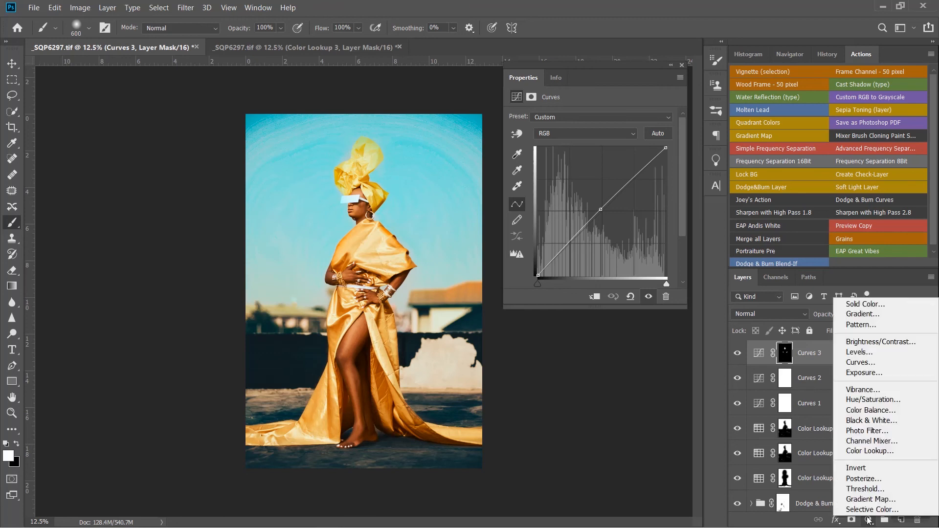
left_click(873, 399)
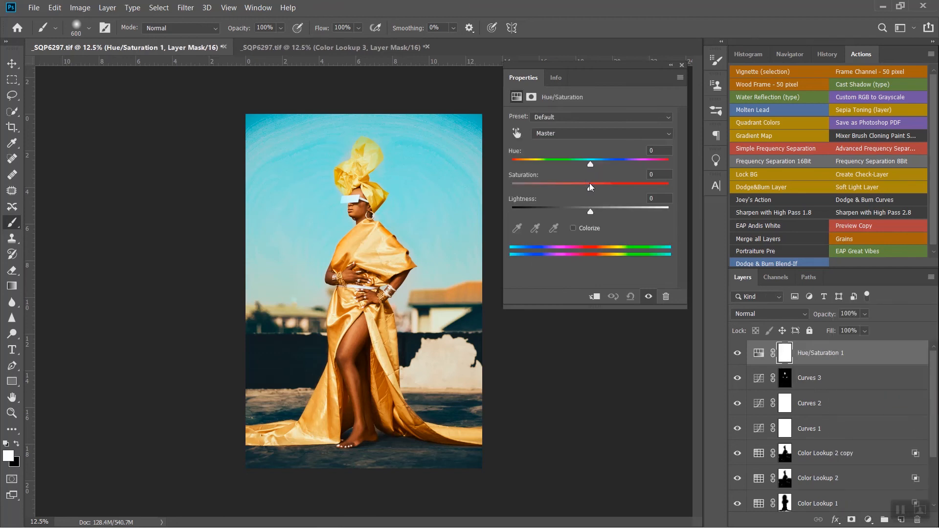
left_click(590, 186)
left_click(648, 297)
left_click(648, 297)
Group the layers from Hue/Saturation 1 down to Color Lookup 1 and name the group "Color Grading".
left_click_drag(933, 371, 932, 410)
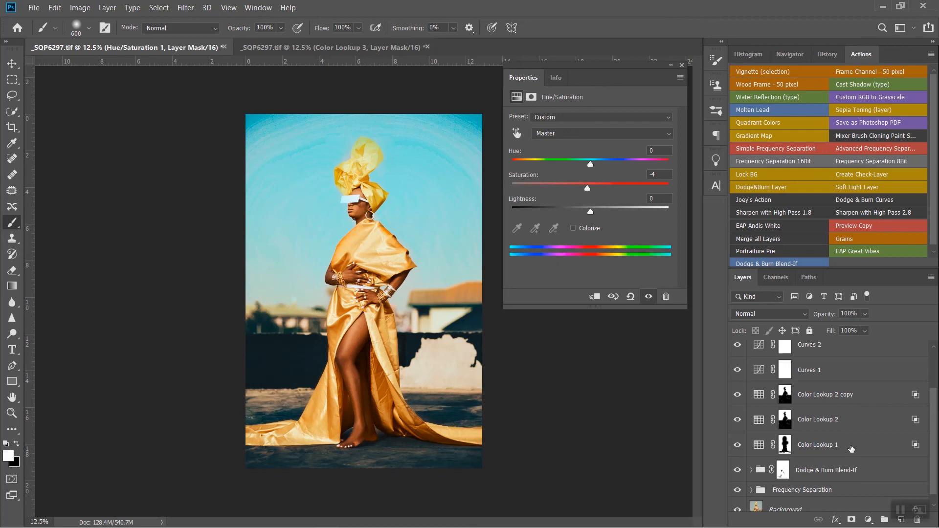
left_click(851, 449, "shift")
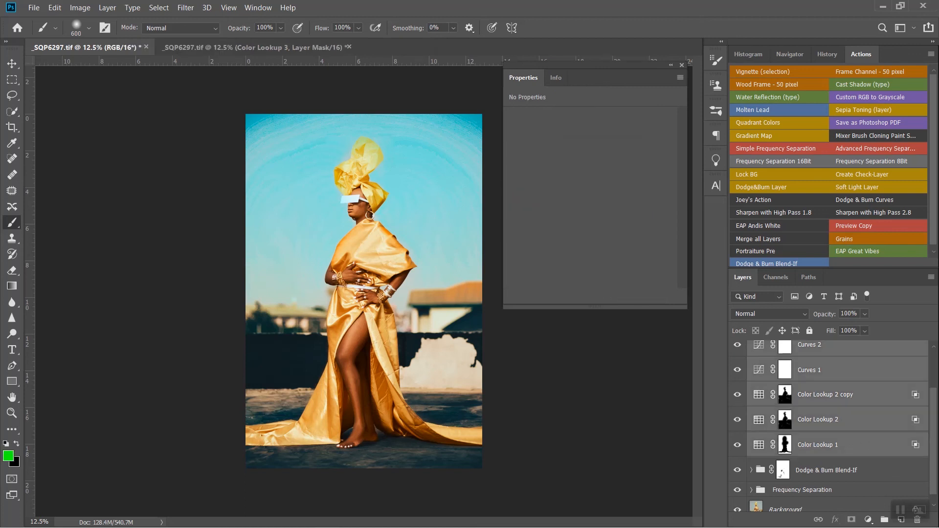
left_click_drag(937, 424, 933, 374)
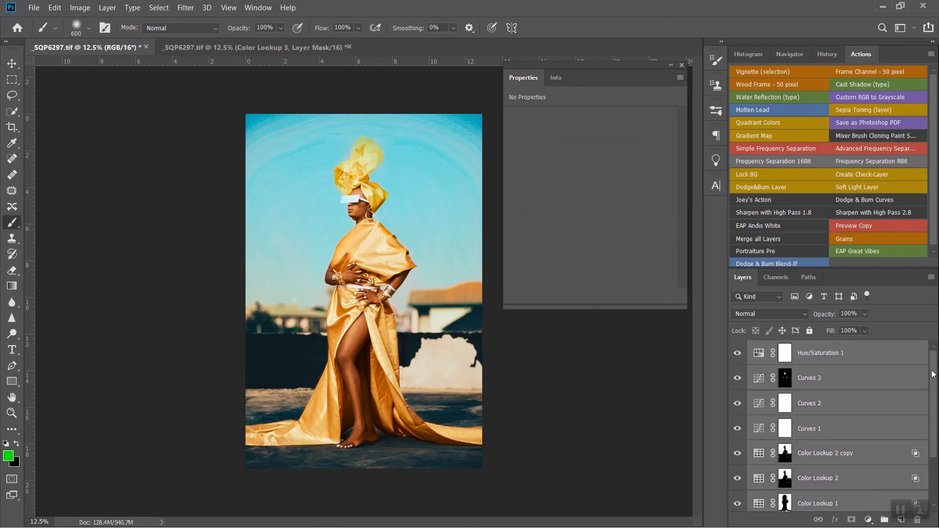
key("ctrl+g")
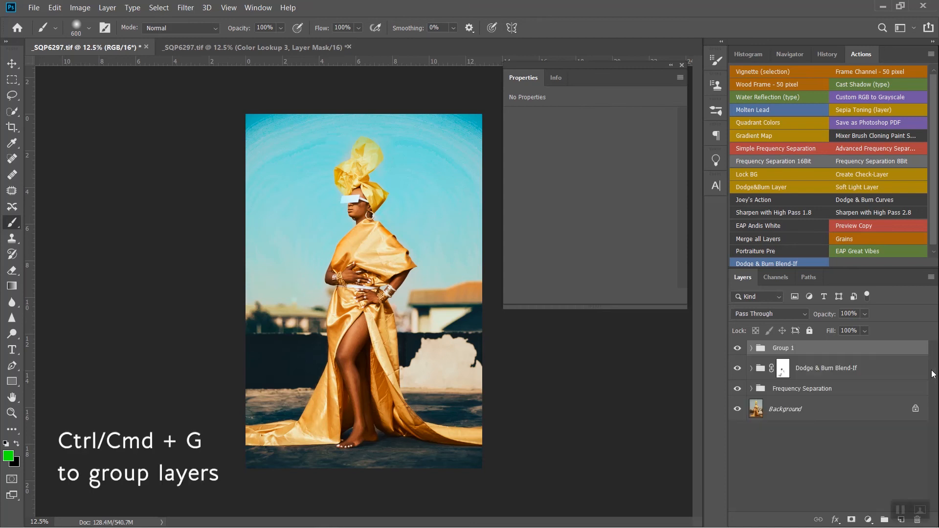
double_click(780, 348)
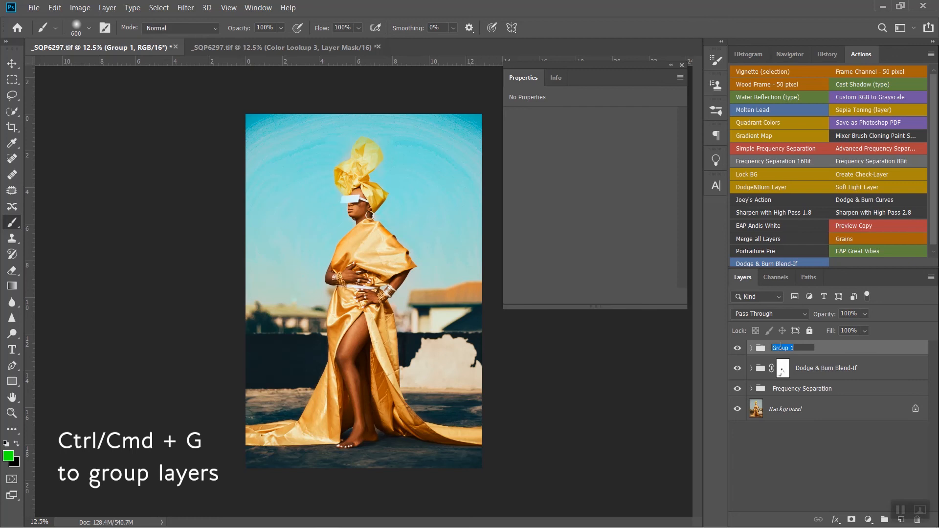
type("Color Grading")
key("Return")
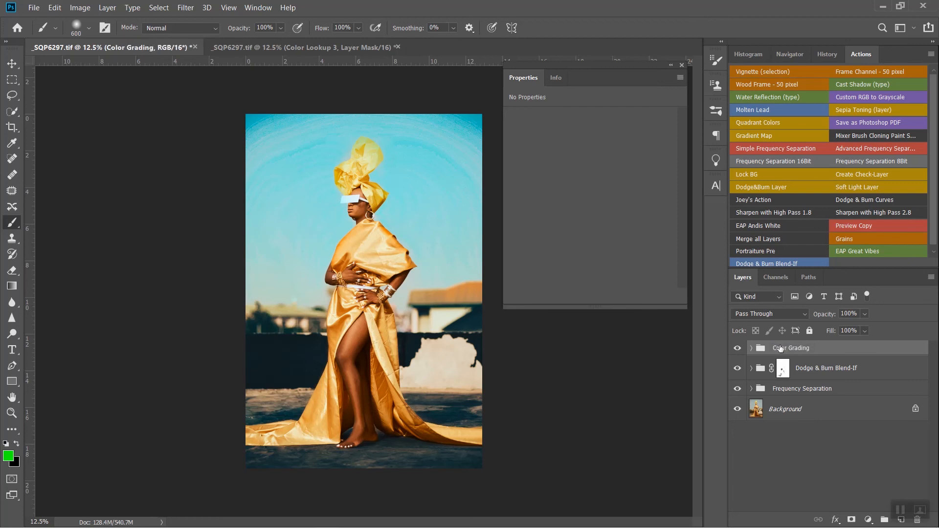
Compare the photo with and without the Color Grading group, and with and without its Color Lookup 1 layer.
left_click(736, 349)
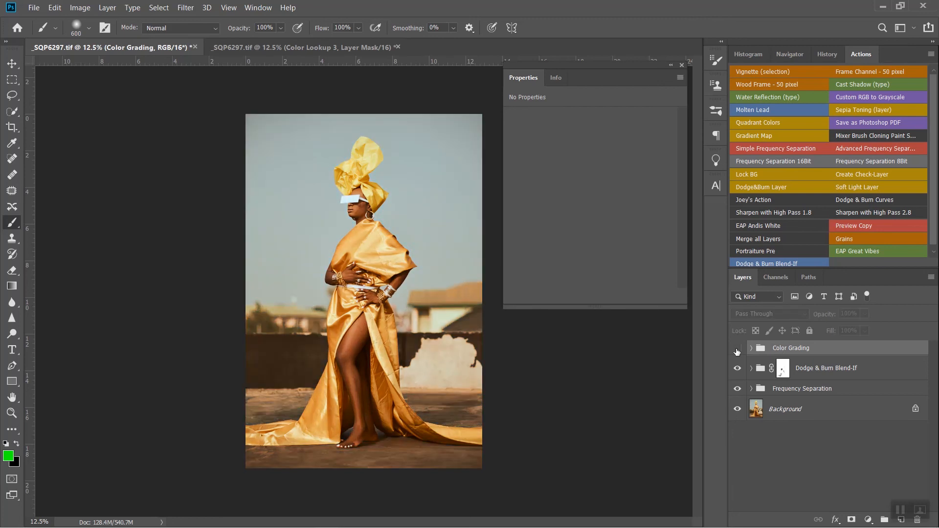
left_click(737, 350)
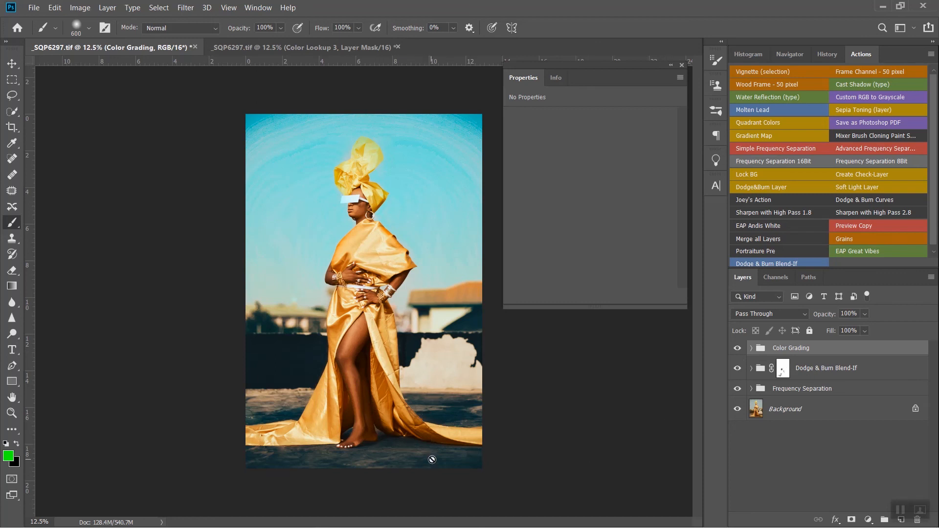
left_click(751, 348)
scroll(933, 385, "down", 3)
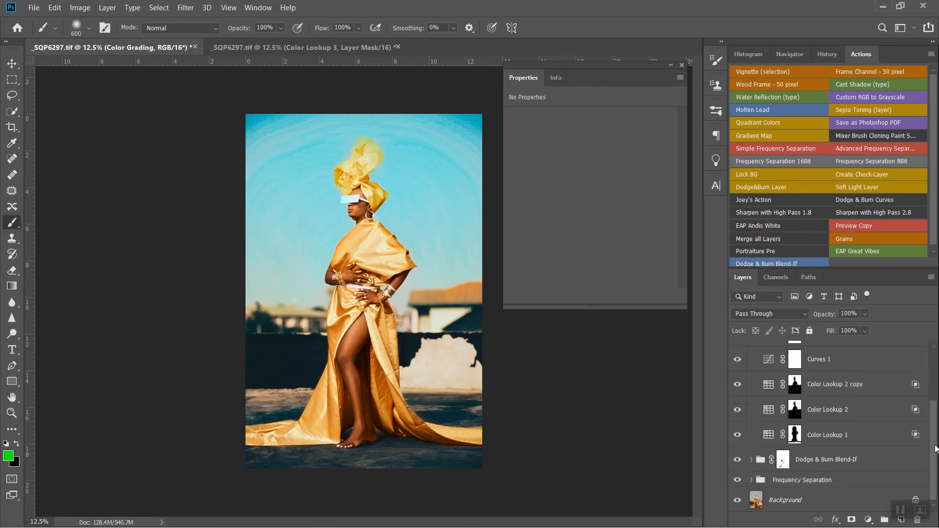
left_click(737, 435)
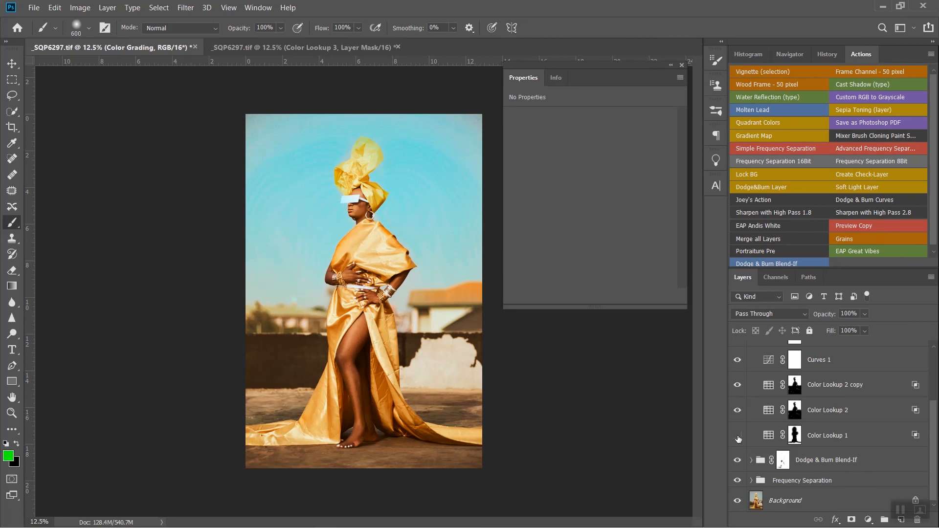
left_click(738, 435)
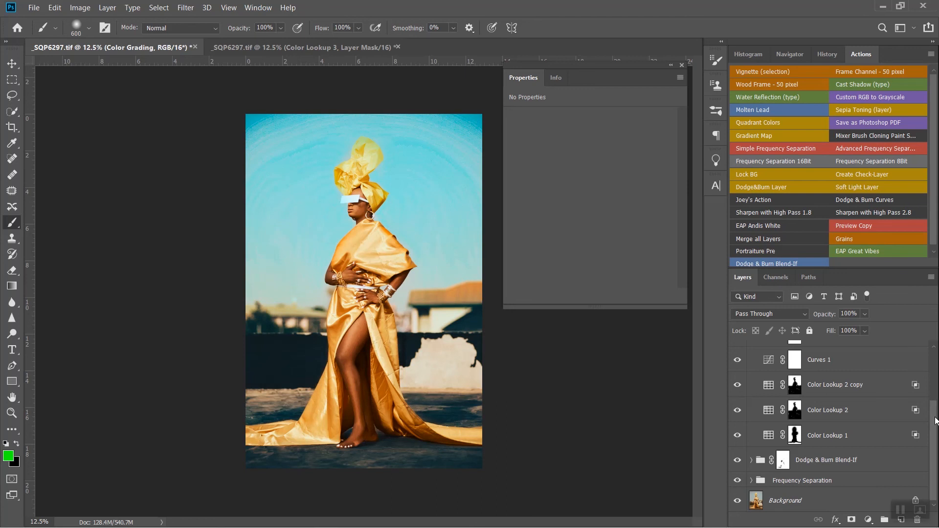
left_click_drag(934, 420, 934, 348)
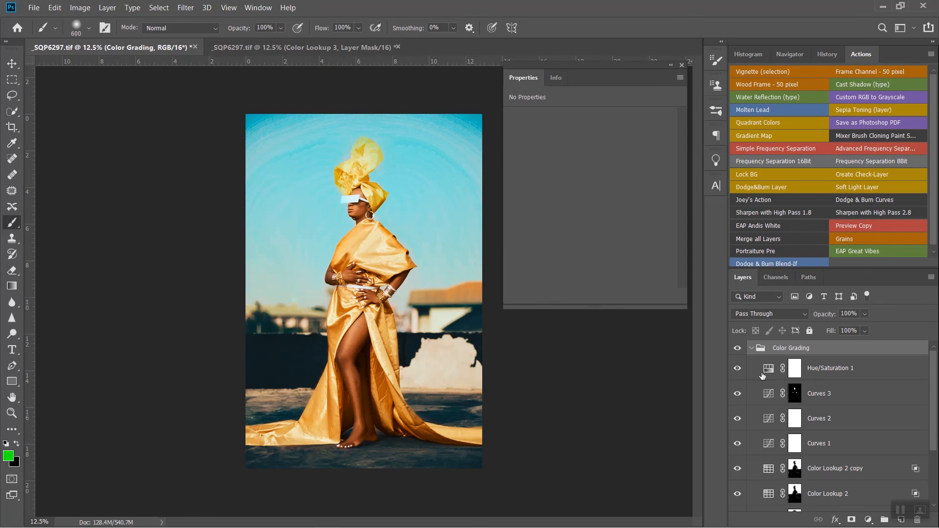
left_click(751, 348)
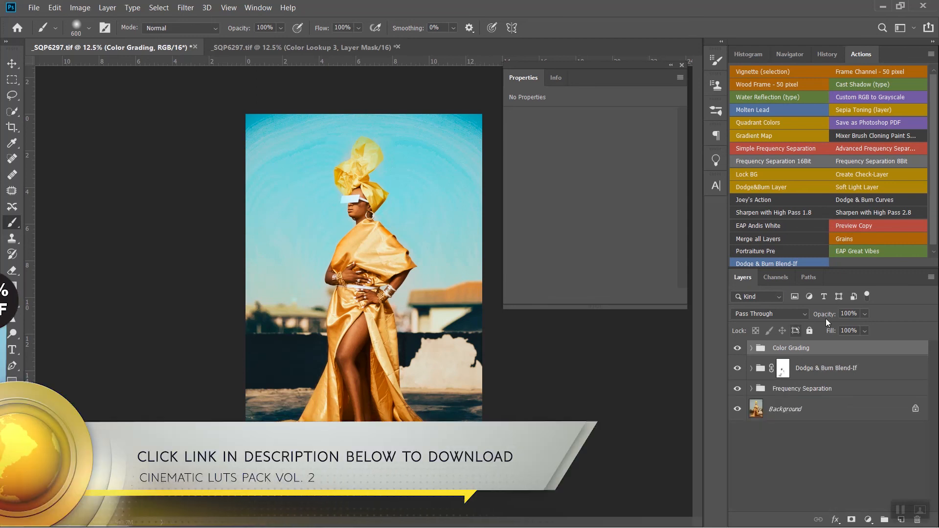
Set the Color Grading group's opacity to 90% and compare the photo with and without the group.
left_click_drag(828, 316, 823, 316)
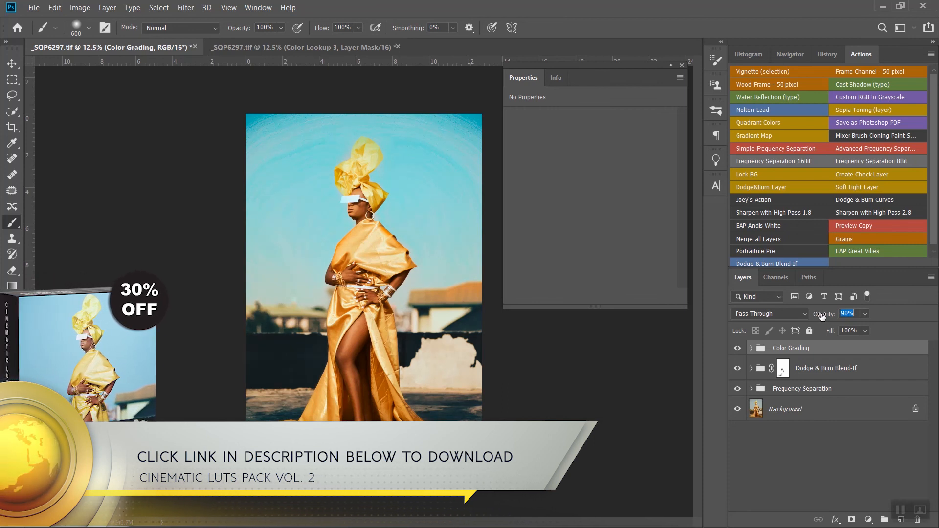
left_click(737, 348)
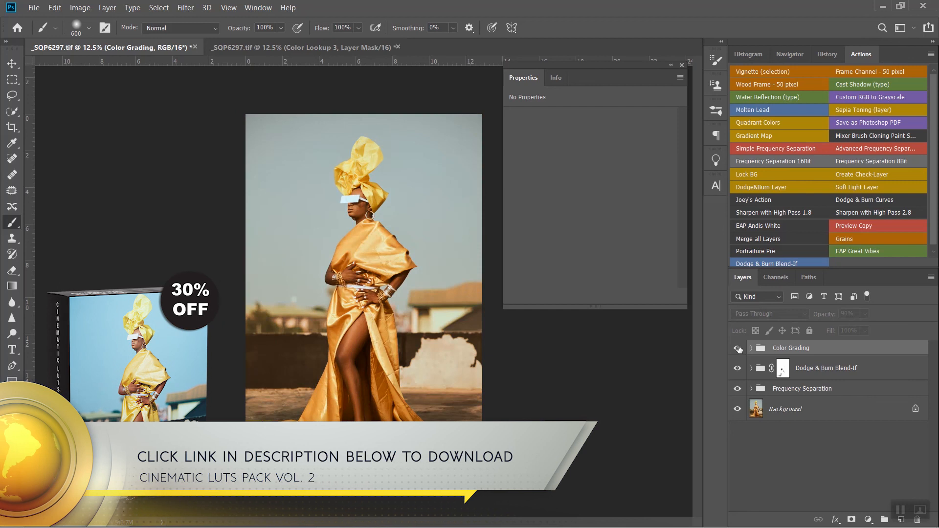
left_click(738, 349)
left_click(738, 348)
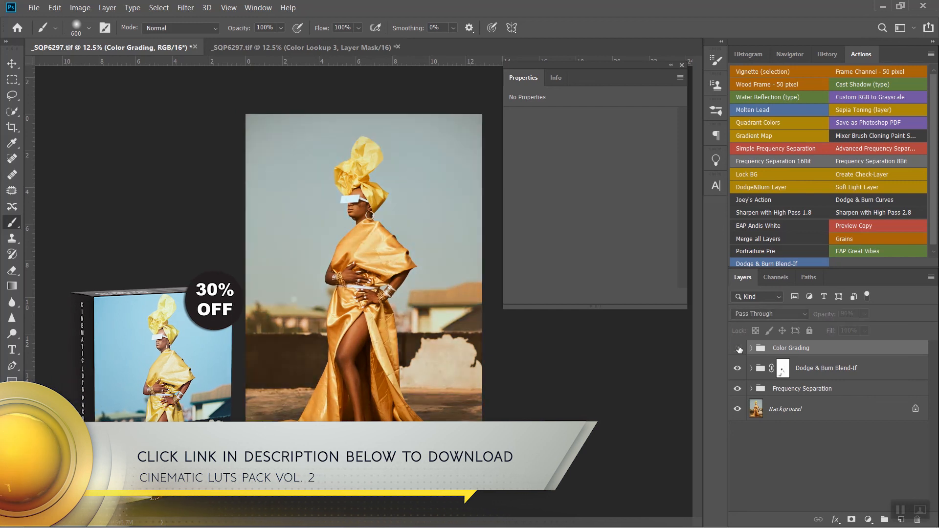
left_click(738, 348)
left_click(739, 348)
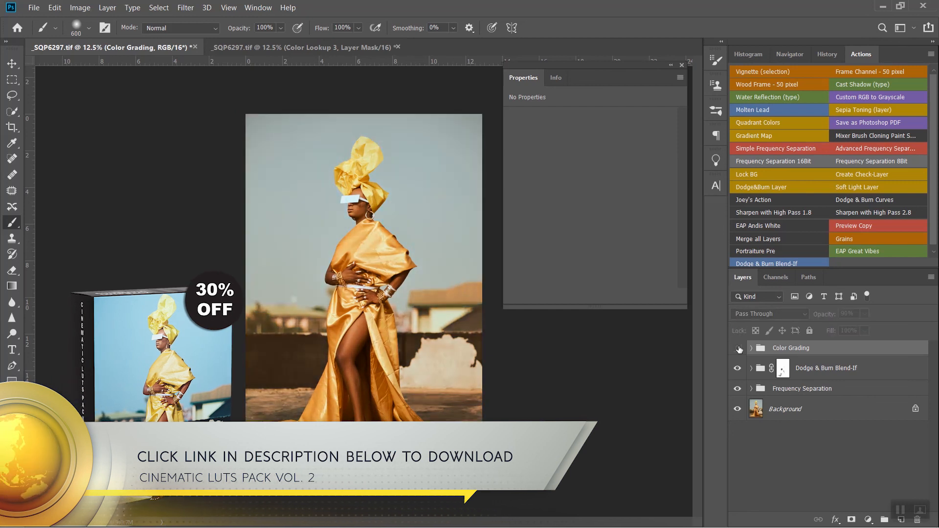
left_click(738, 348)
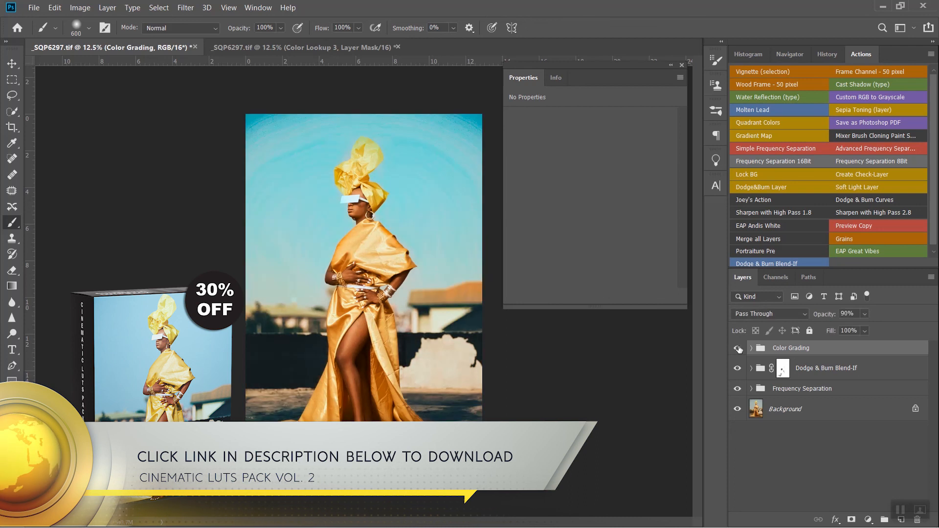